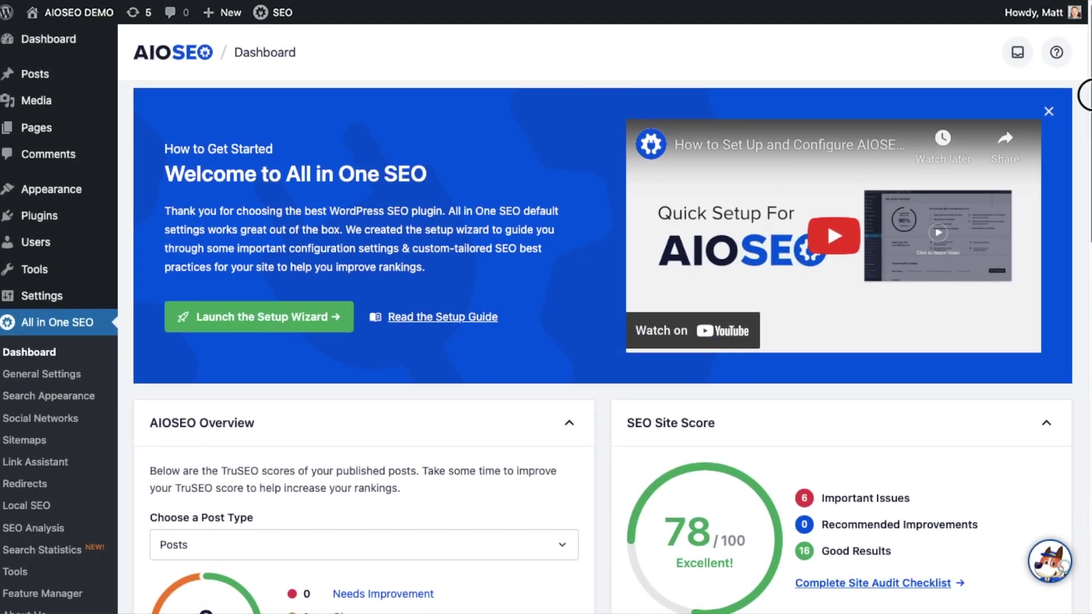
Step: Move from the AIOSEO Dashboard to step 2 of 4 of the Setup Wizard, choosing SEO features
{"action": "scroll", "coordinate": [1086, 148], "scroll_direction": "down", "scroll_amount": 5}
{"action": "left_click_drag", "start_coordinate": [1083, 148], "coordinate": [1085, 418]}
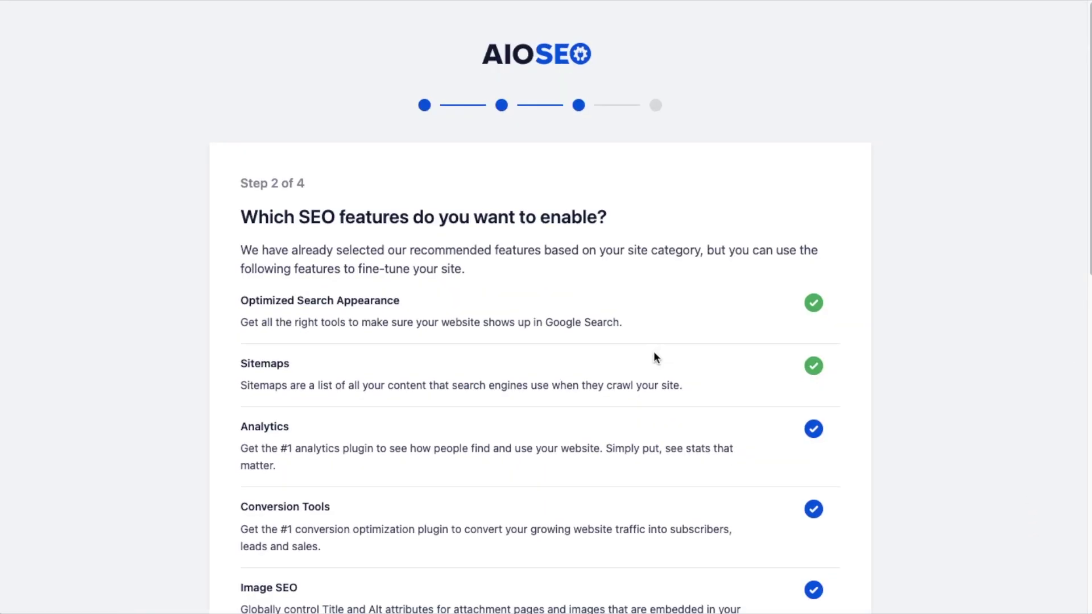
Step: Enable the Video Sitemap, Link Assistant and Index Now features
{"action": "scroll", "coordinate": [655, 356], "scroll_direction": "down", "scroll_amount": 5}
{"action": "scroll", "coordinate": [654, 353], "scroll_direction": "down", "scroll_amount": 3}
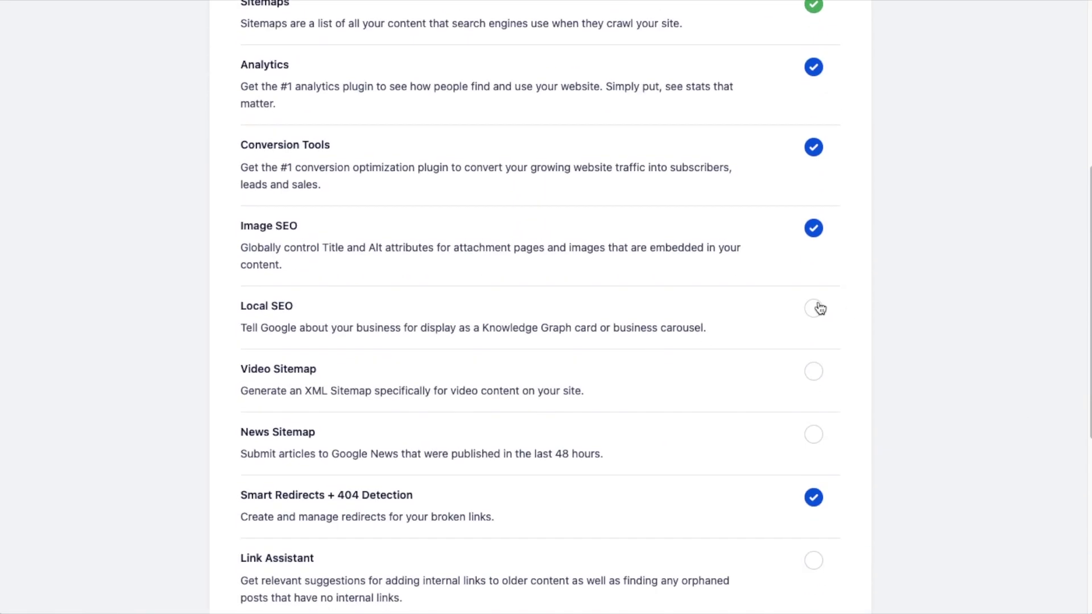
{"action": "left_click", "coordinate": [812, 380]}
{"action": "scroll", "coordinate": [813, 439], "scroll_direction": "down", "scroll_amount": 4}
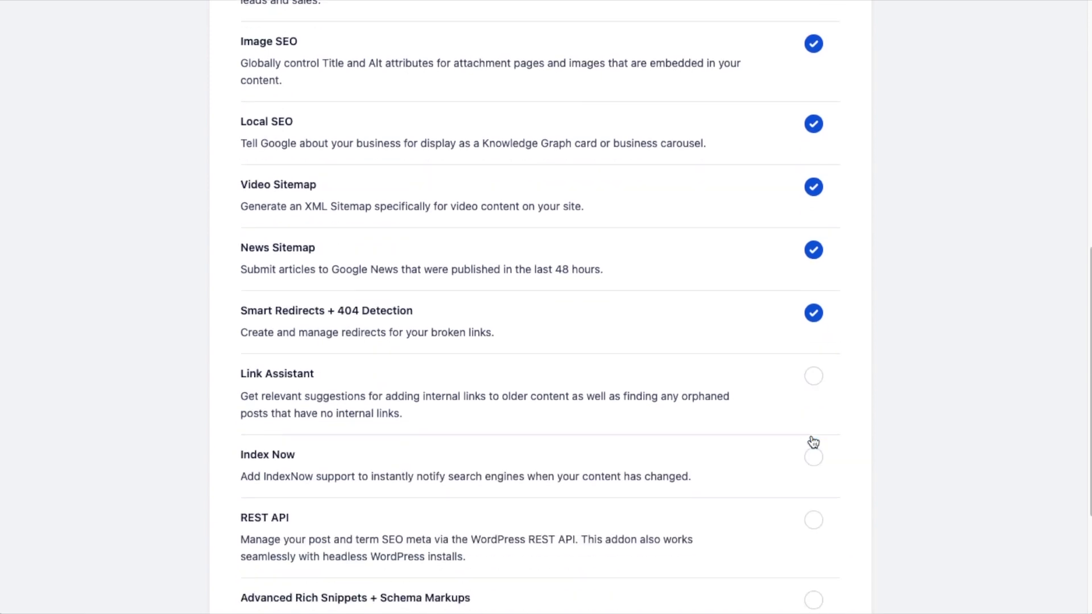
{"action": "left_click", "coordinate": [815, 343]}
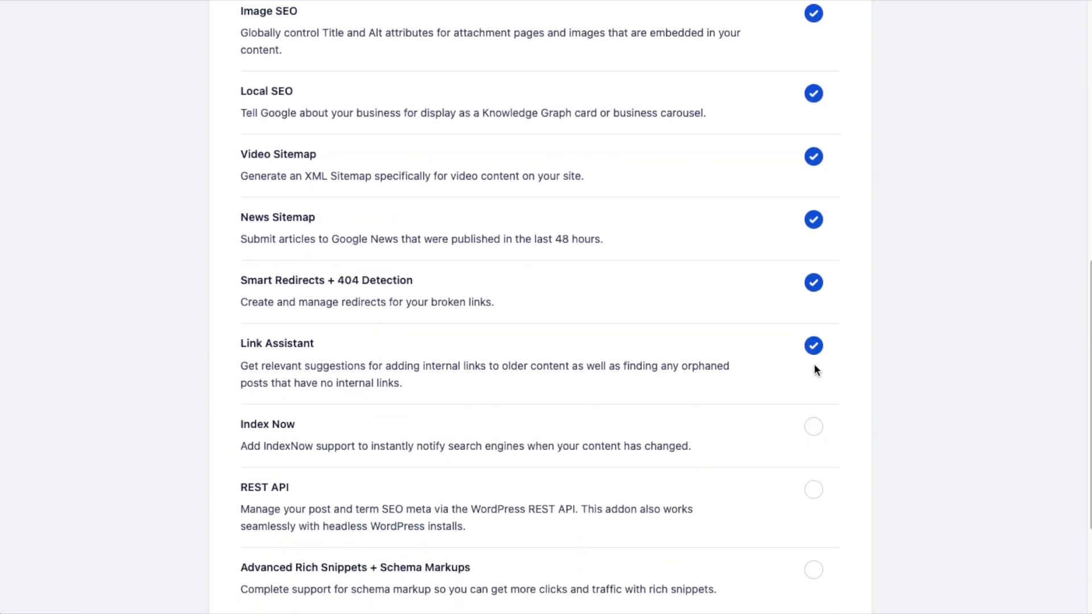
{"action": "left_click", "coordinate": [814, 426]}
Step: Enable REST API and advanced rich snippets, then continue to the site category step
{"action": "scroll", "coordinate": [814, 429], "scroll_direction": "down", "scroll_amount": 3}
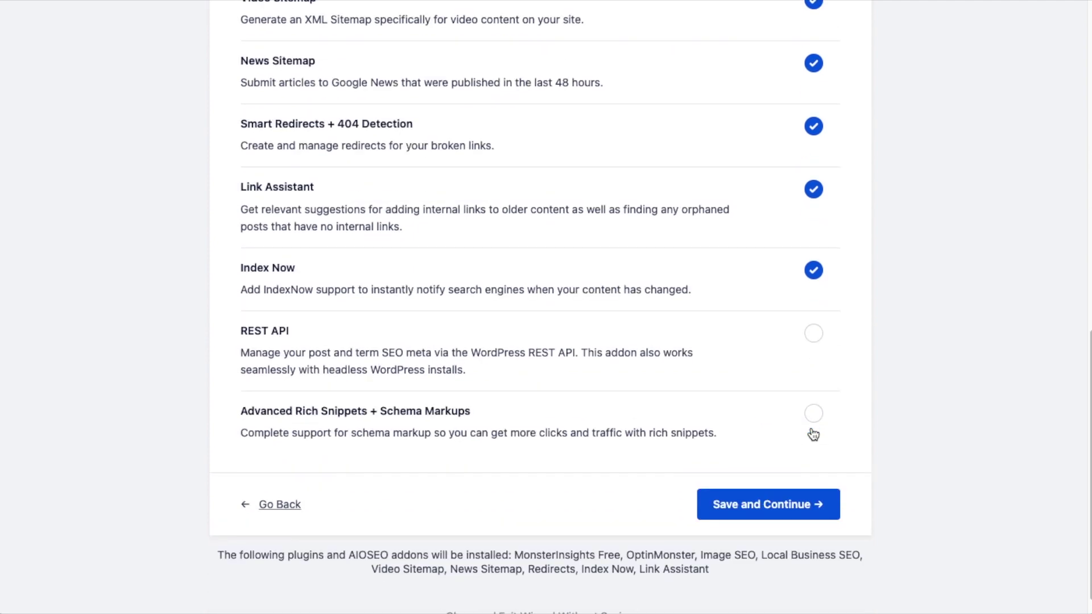
{"action": "left_click", "coordinate": [815, 339]}
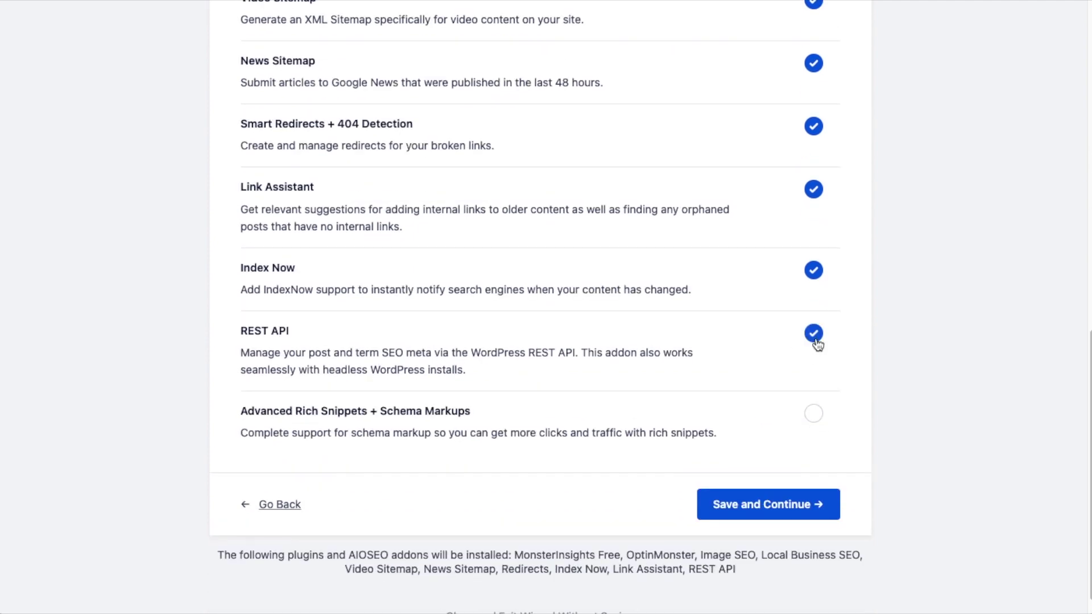
{"action": "left_click", "coordinate": [812, 413]}
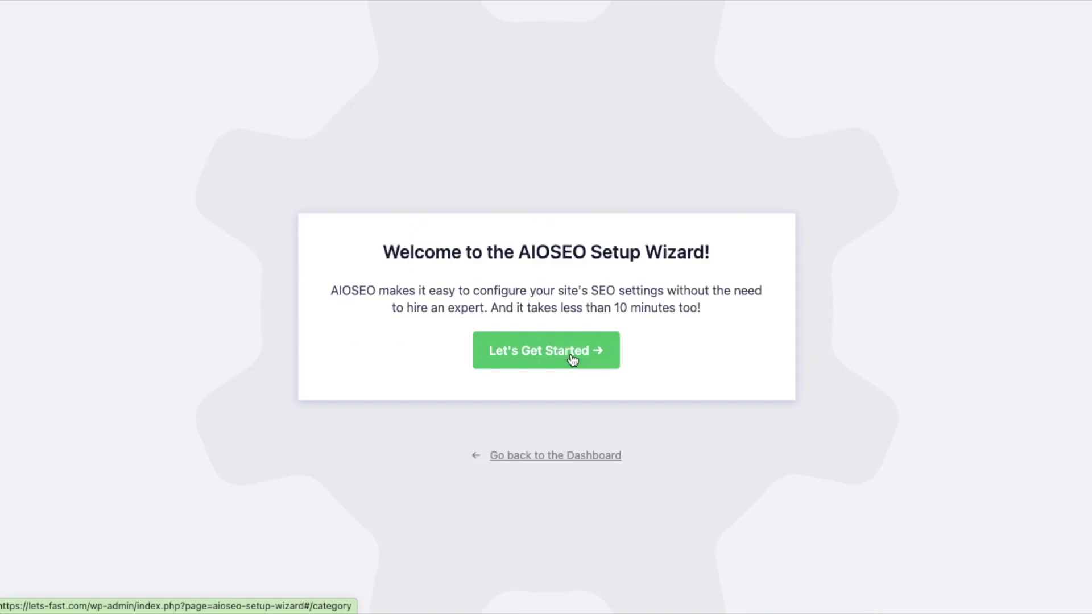
{"action": "left_click", "coordinate": [571, 357]}
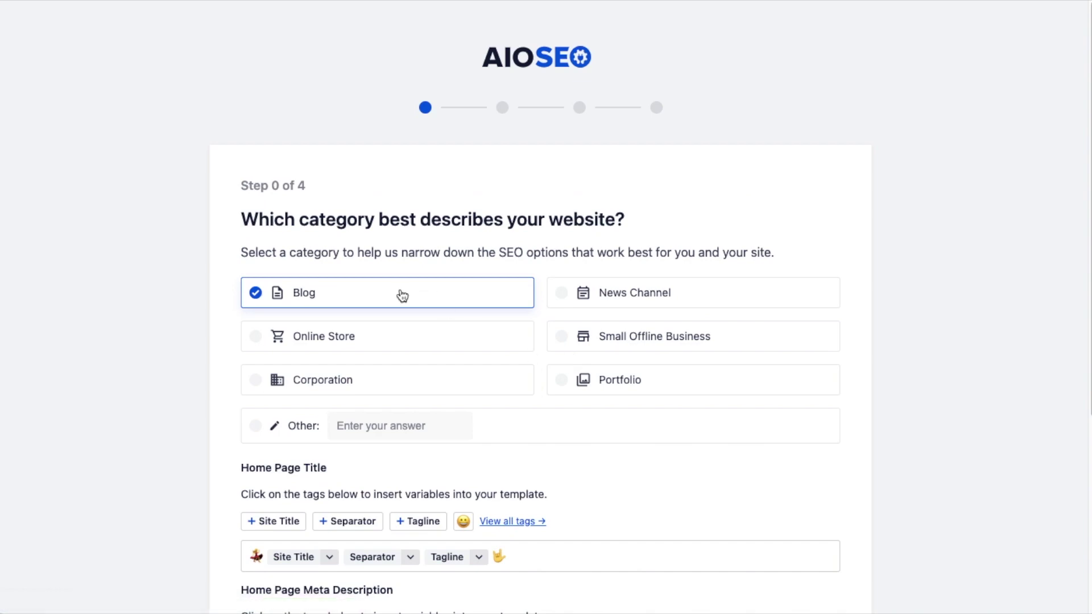
{"action": "scroll", "coordinate": [402, 294], "scroll_direction": "down", "scroll_amount": 1}
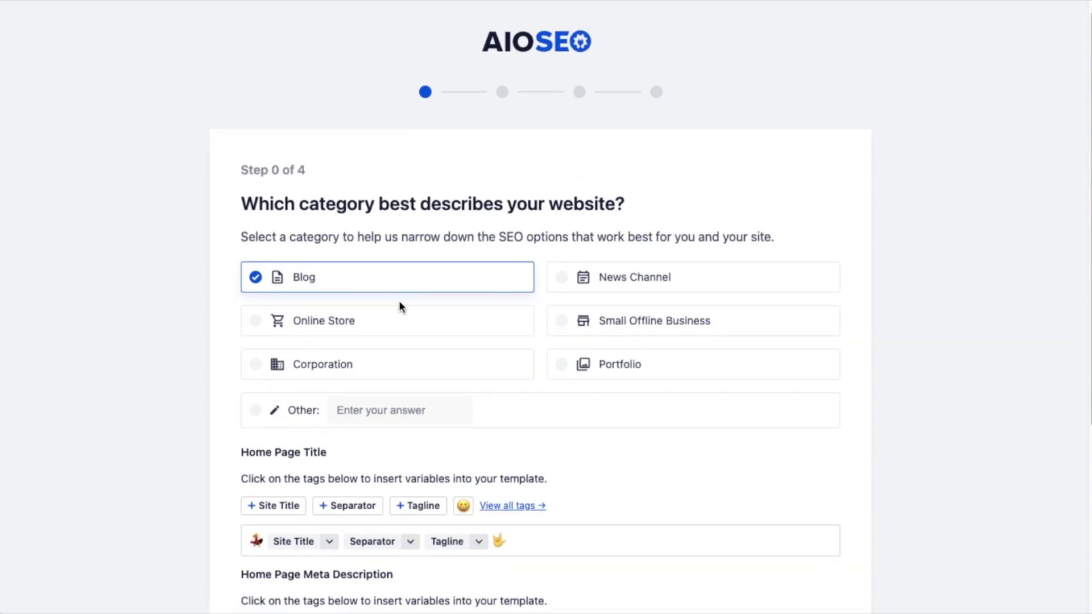
Step: Choose Online Store as the site category, then filter SEO Analysis to important issues
{"action": "left_click", "coordinate": [406, 332]}
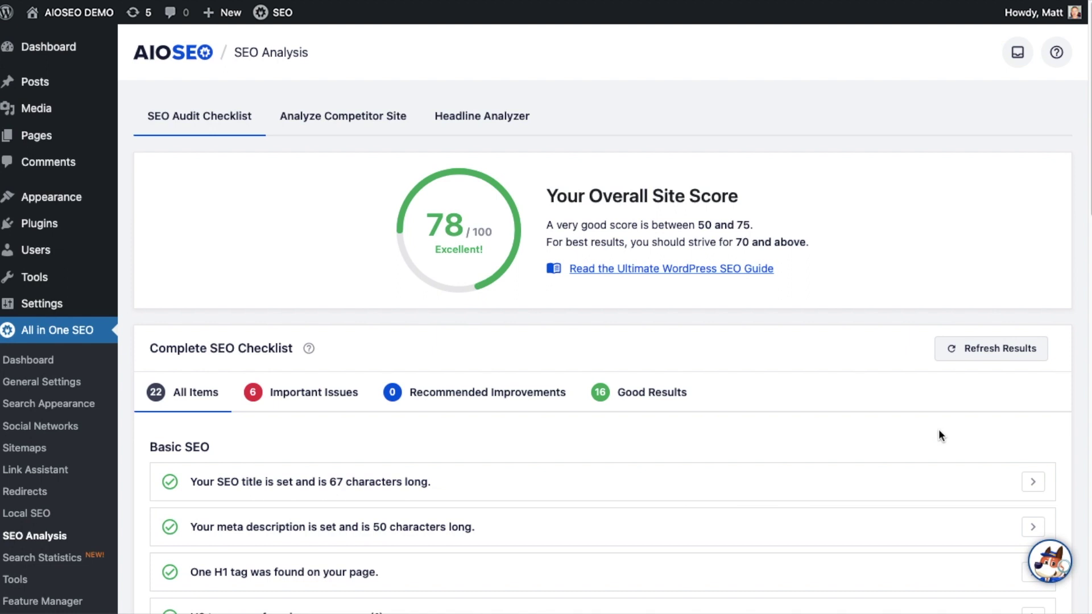
{"action": "left_click_drag", "start_coordinate": [1086, 208], "coordinate": [1086, 290]}
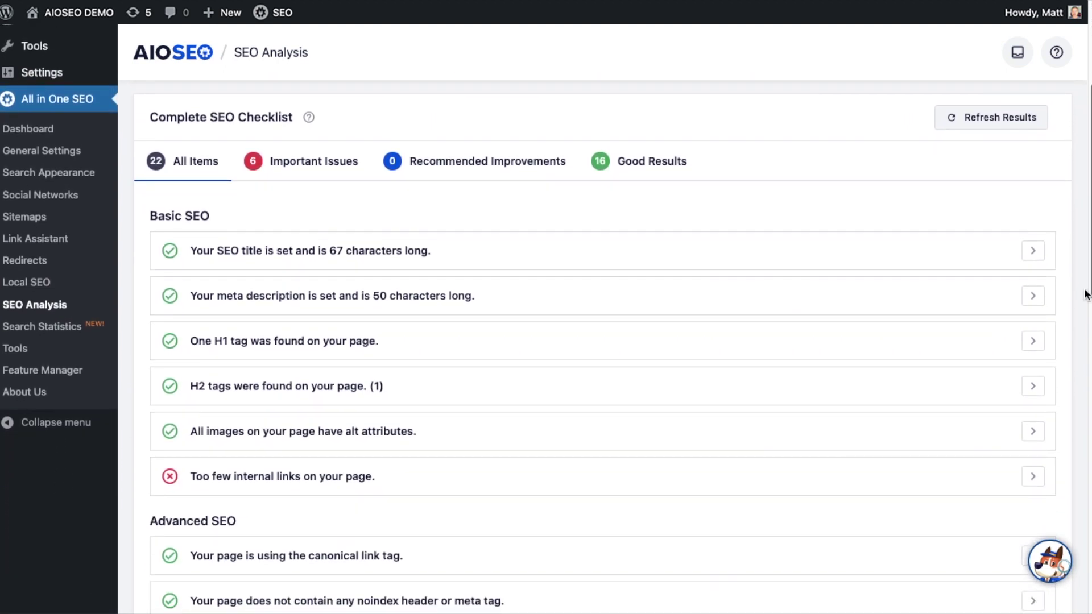
{"action": "left_click", "coordinate": [295, 171]}
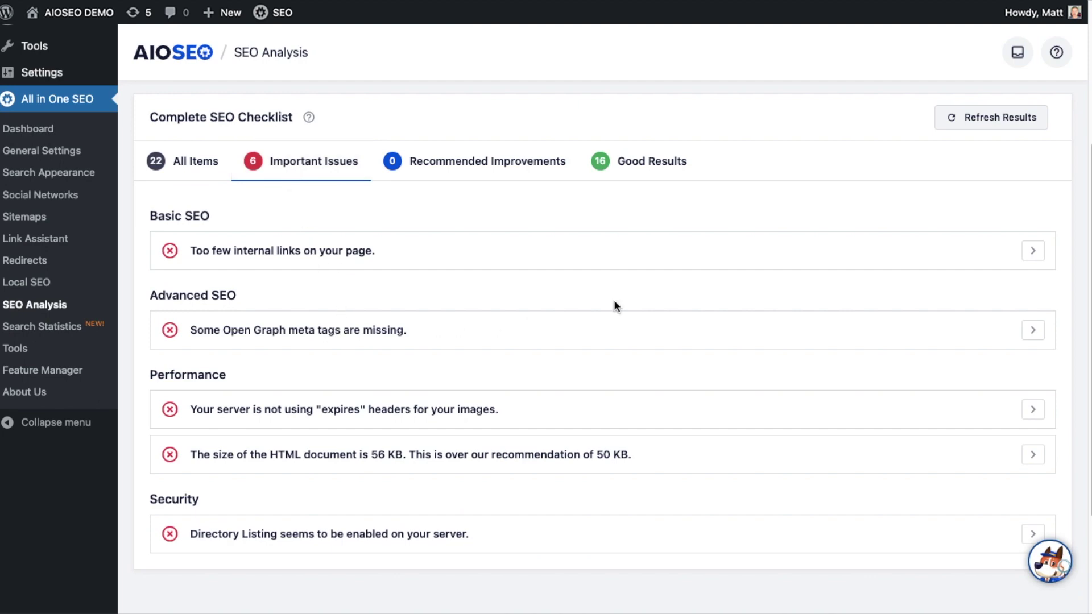
{"action": "left_click", "coordinate": [1031, 251]}
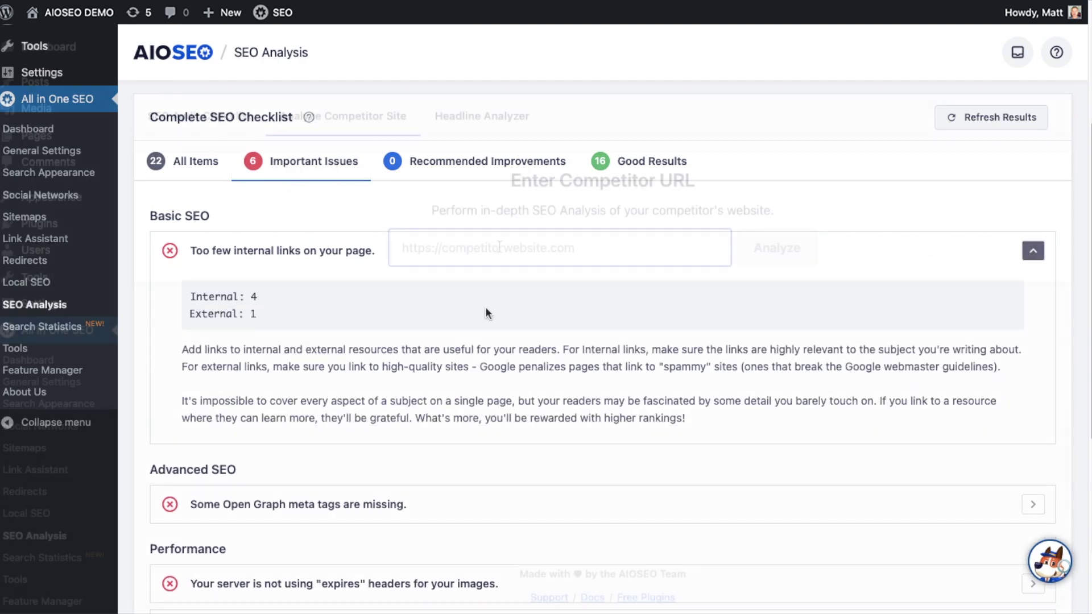
{"action": "type", "text": "microsoft.com"}
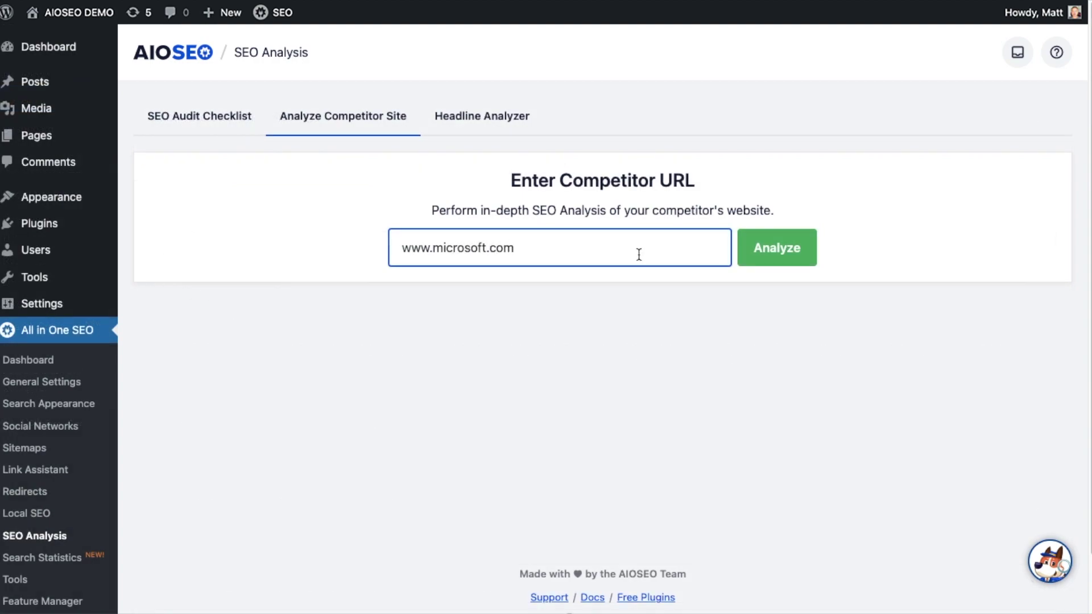
{"action": "left_click", "coordinate": [746, 251]}
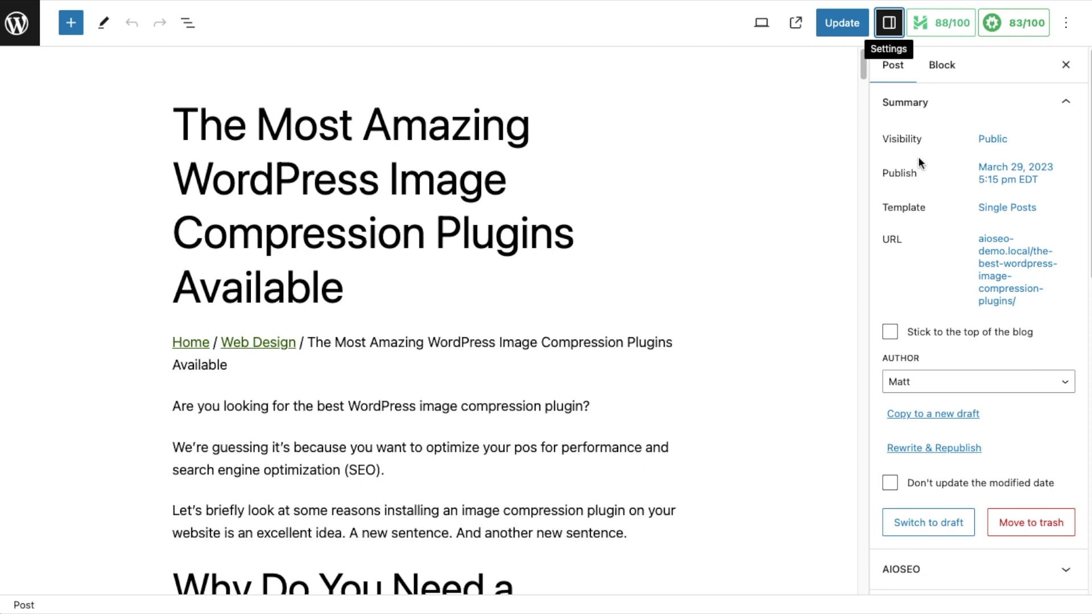
Step: Show the post's AIOSEO General checks with Basic SEO and Title expanded to reveal length warnings
{"action": "left_click", "coordinate": [1006, 24]}
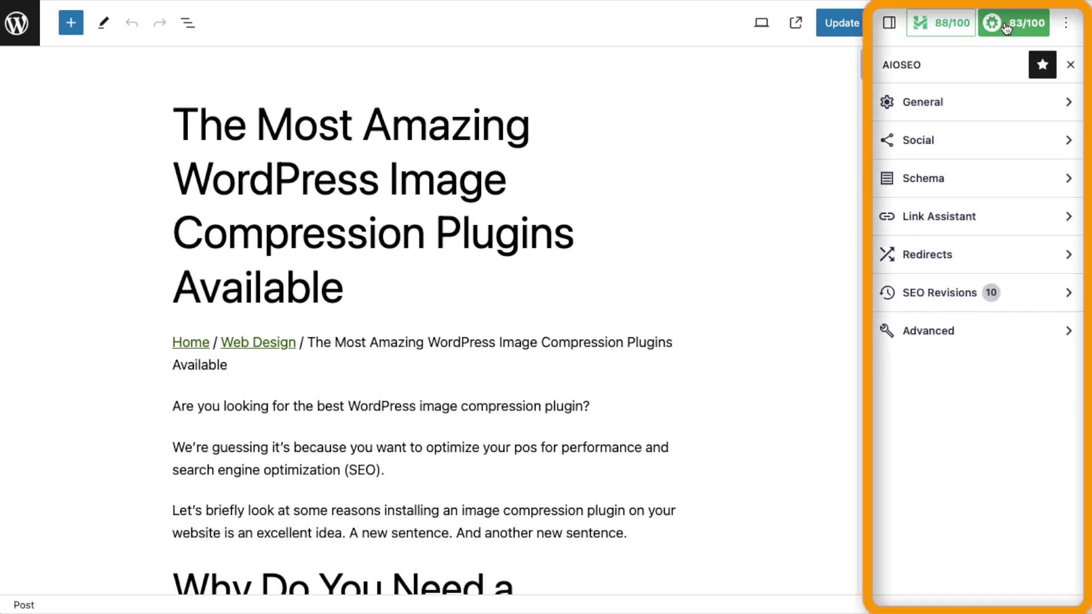
{"action": "left_click", "coordinate": [954, 104]}
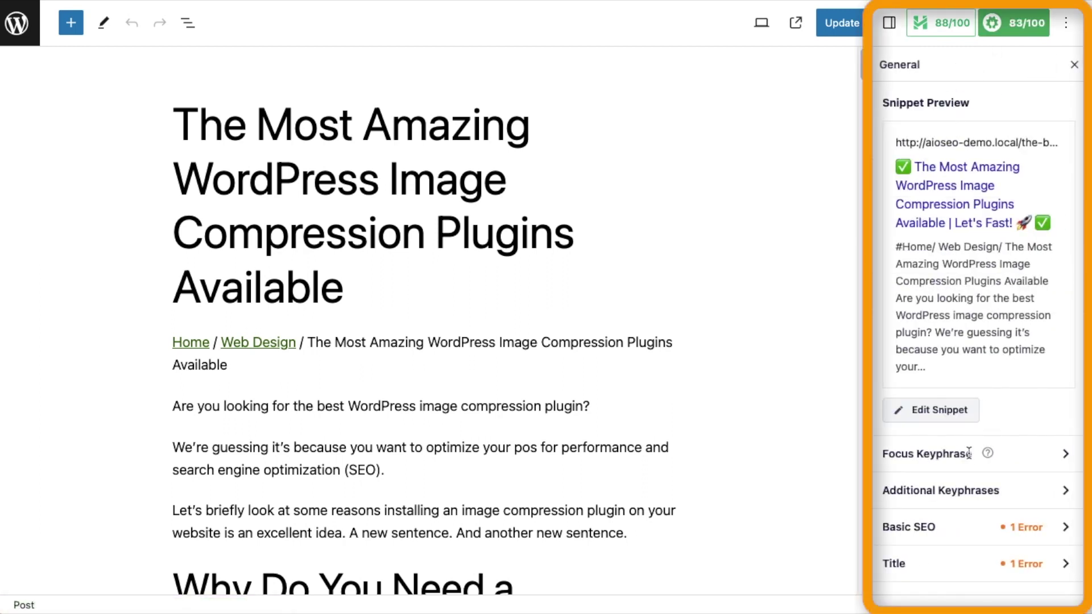
{"action": "left_click", "coordinate": [951, 520]}
{"action": "scroll", "coordinate": [951, 517], "scroll_direction": "down", "scroll_amount": 5}
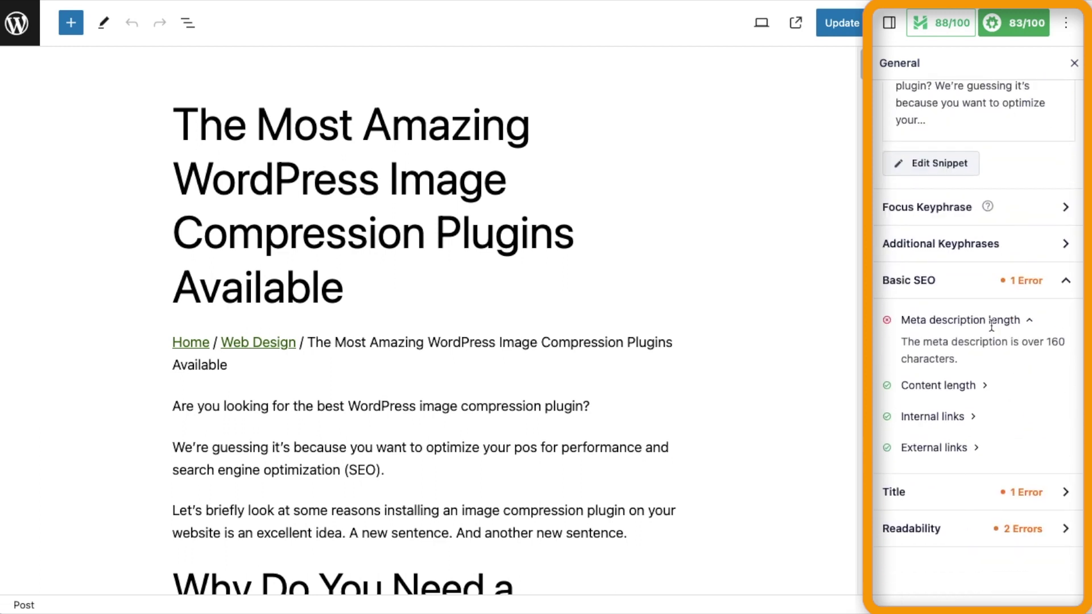
{"action": "left_click", "coordinate": [979, 501]}
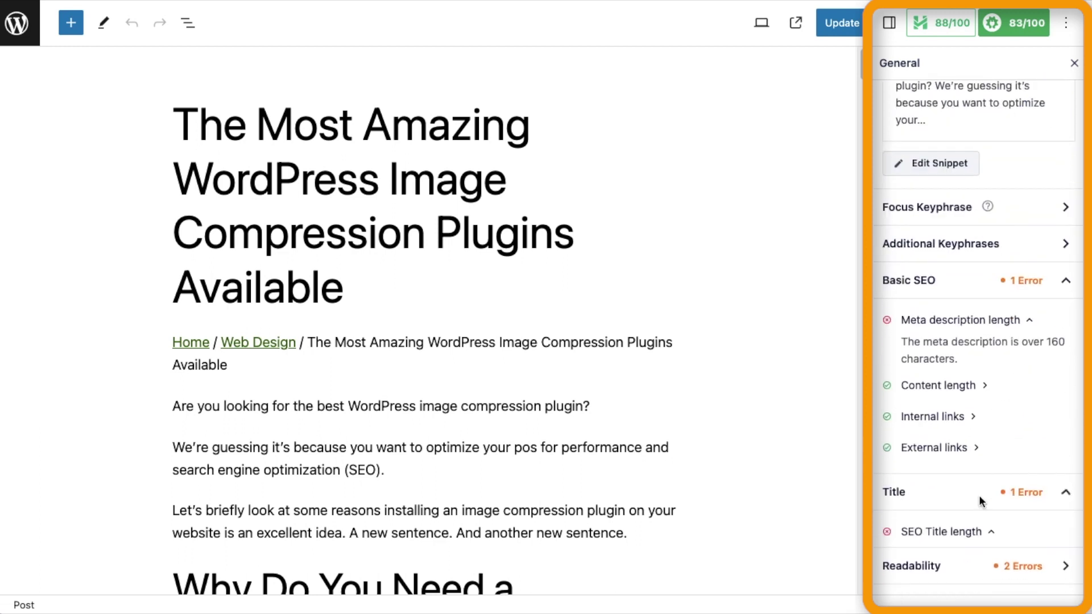
{"action": "scroll", "coordinate": [978, 424], "scroll_direction": "down", "scroll_amount": 2}
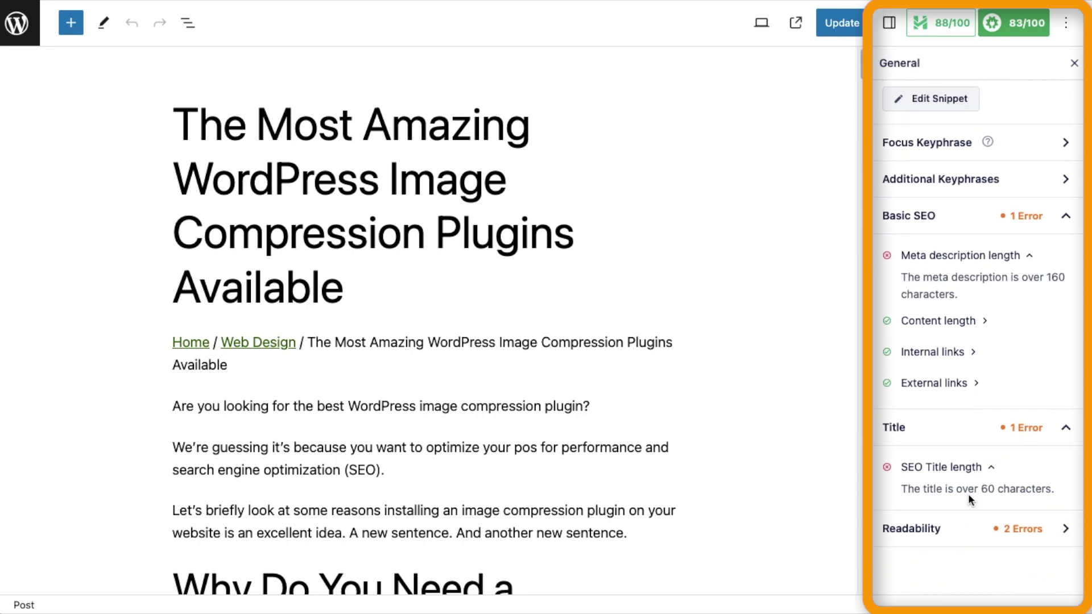
Step: Expand the Readability checks and locate the Meta Description setting
{"action": "left_click", "coordinate": [963, 527]}
{"action": "scroll", "coordinate": [984, 530], "scroll_direction": "down", "scroll_amount": 3}
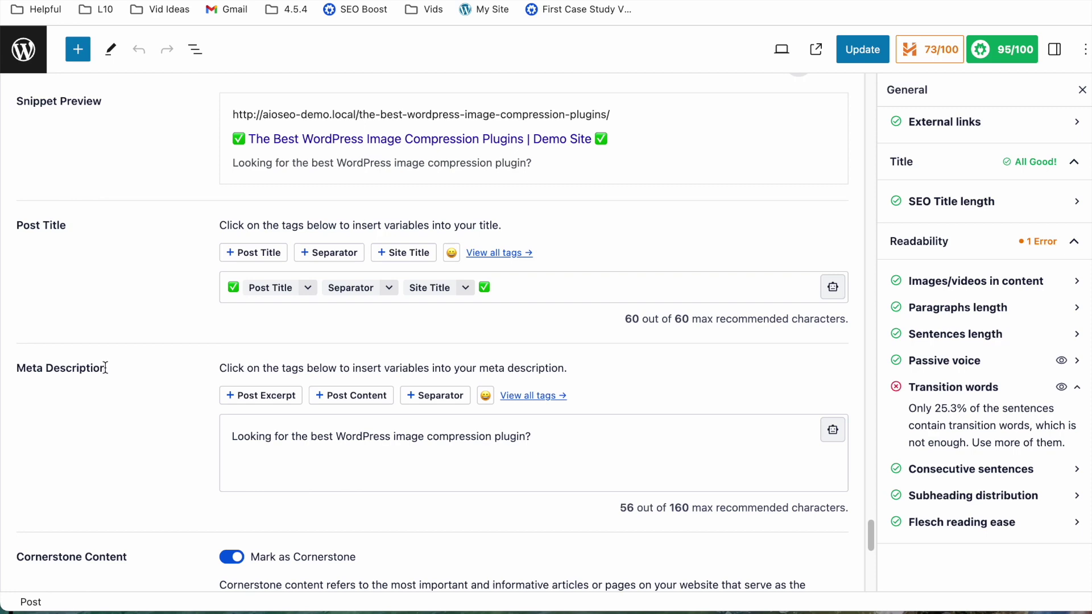
{"action": "left_click_drag", "start_coordinate": [110, 373], "coordinate": [7, 370]}
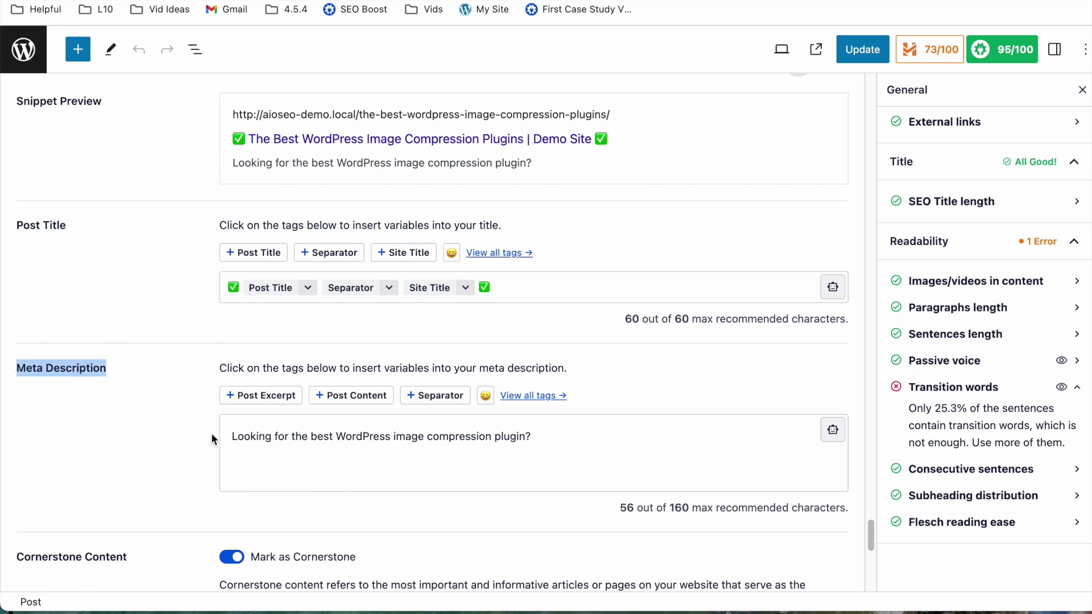
Step: Use the second AI meta description suggestion, trimmed to 130 characters, and update the post
{"action": "left_click", "coordinate": [833, 432]}
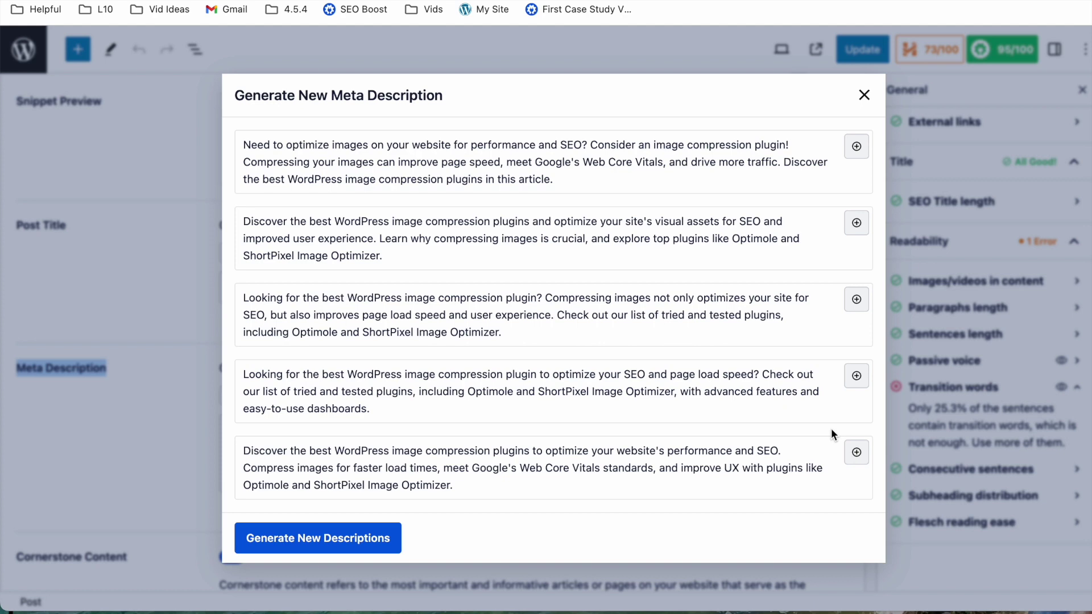
{"action": "left_click", "coordinate": [856, 223]}
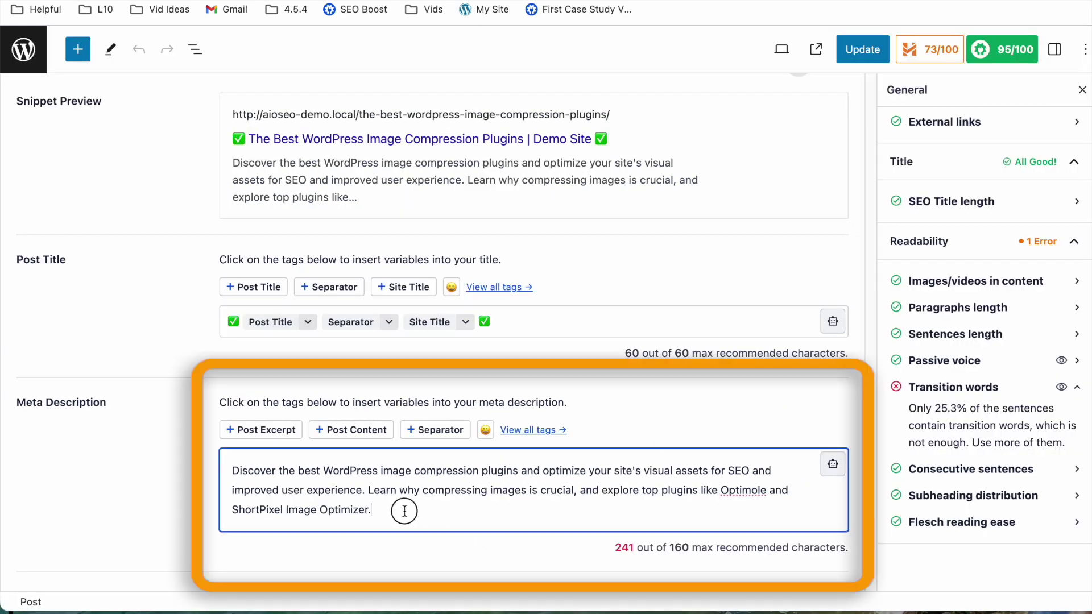
{"action": "left_click_drag", "start_coordinate": [392, 509], "coordinate": [367, 490]}
{"action": "key", "text": "BackSpace"}
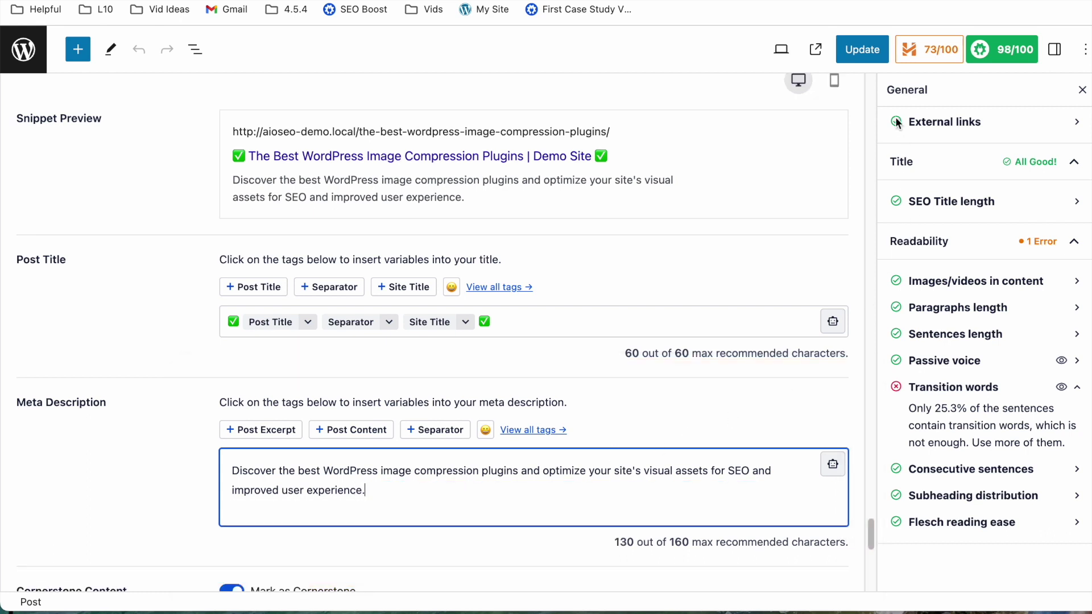
{"action": "left_click", "coordinate": [873, 59]}
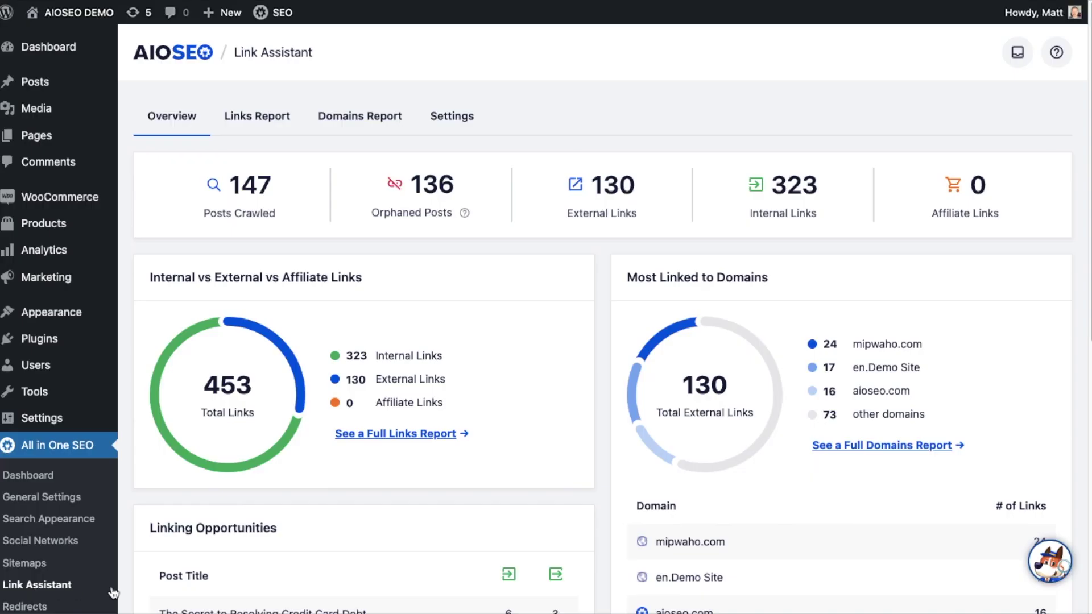
Step: Add the suggested inbound link on 'turn hunger' for the food cravings post from Linking Opportunities
{"action": "scroll", "coordinate": [590, 285], "scroll_direction": "down", "scroll_amount": 5}
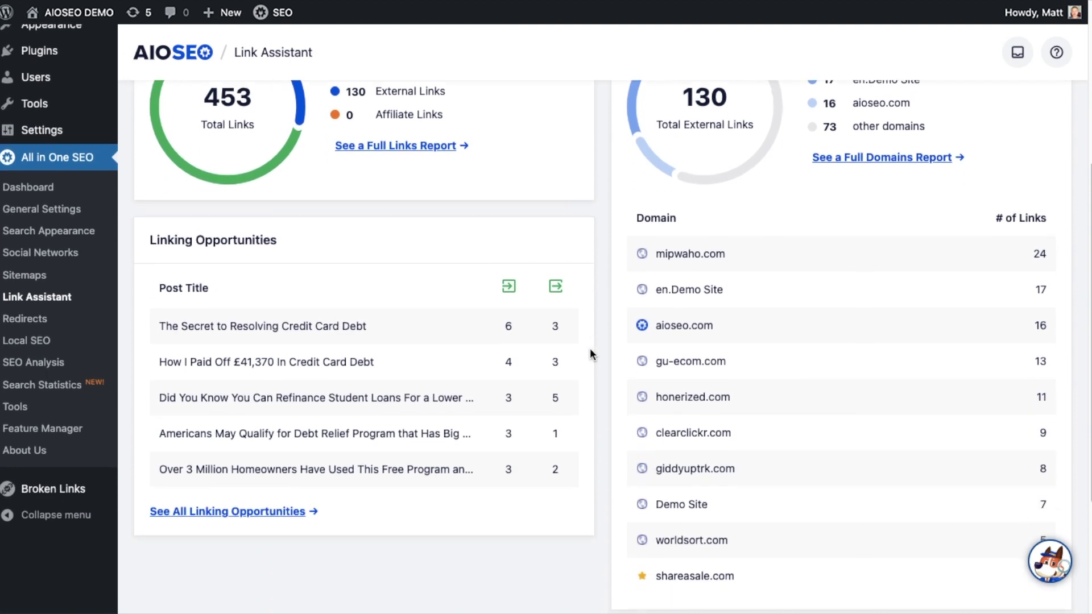
{"action": "left_click_drag", "start_coordinate": [296, 238], "coordinate": [145, 239]}
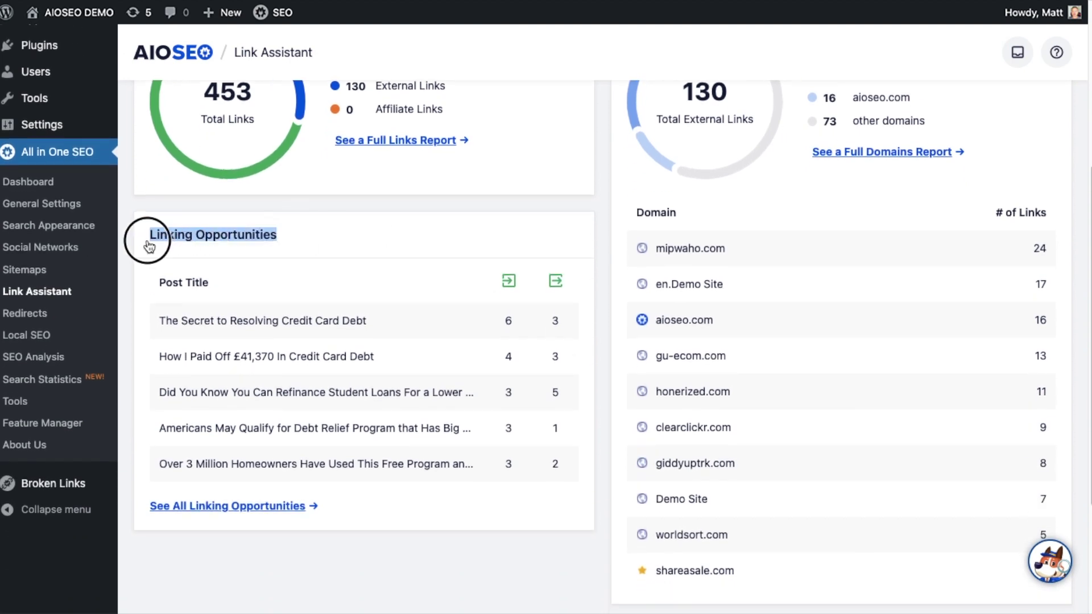
{"action": "left_click", "coordinate": [222, 506]}
{"action": "left_click", "coordinate": [798, 363]}
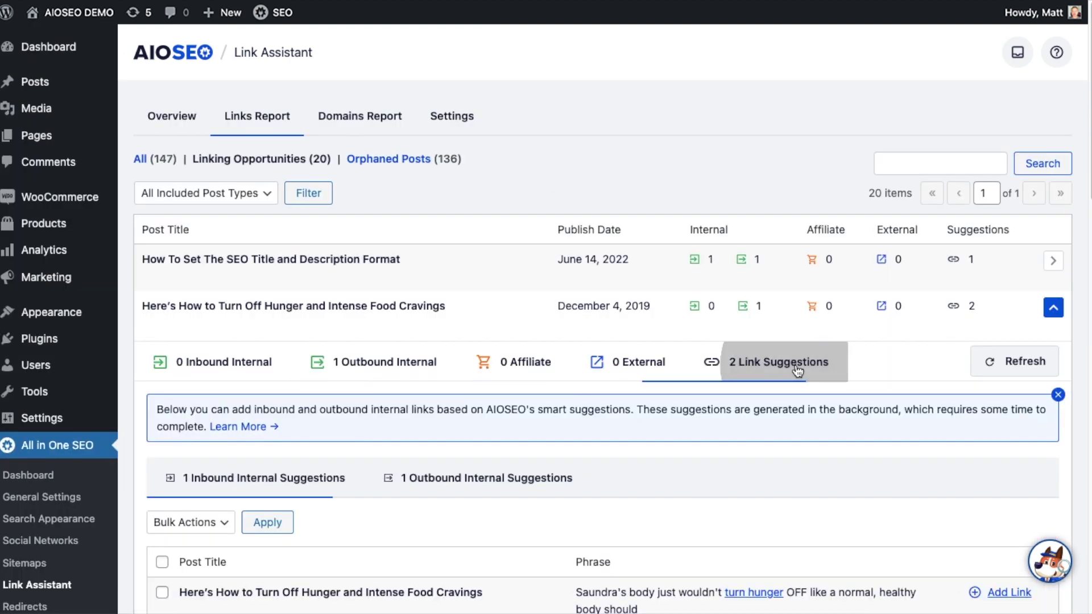
{"action": "scroll", "coordinate": [795, 302], "scroll_direction": "down", "scroll_amount": 3}
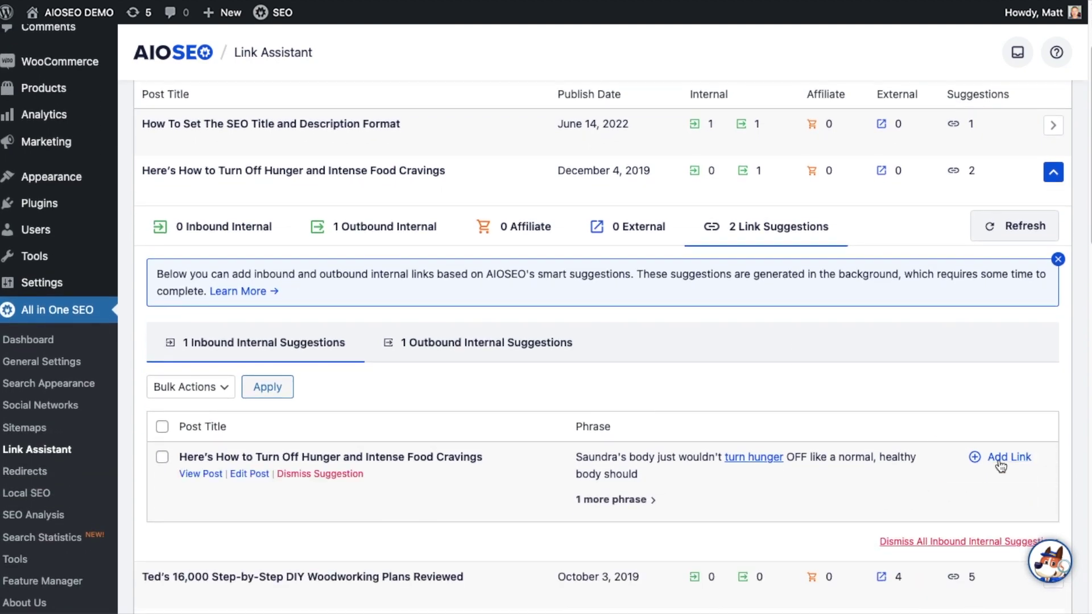
{"action": "left_click", "coordinate": [1003, 465]}
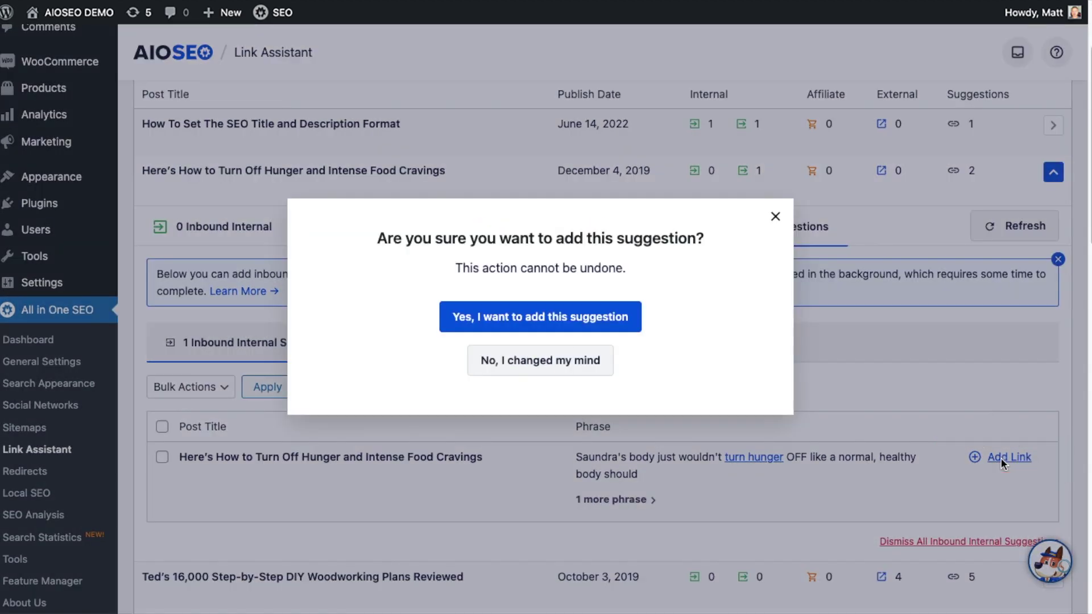
{"action": "left_click", "coordinate": [538, 318]}
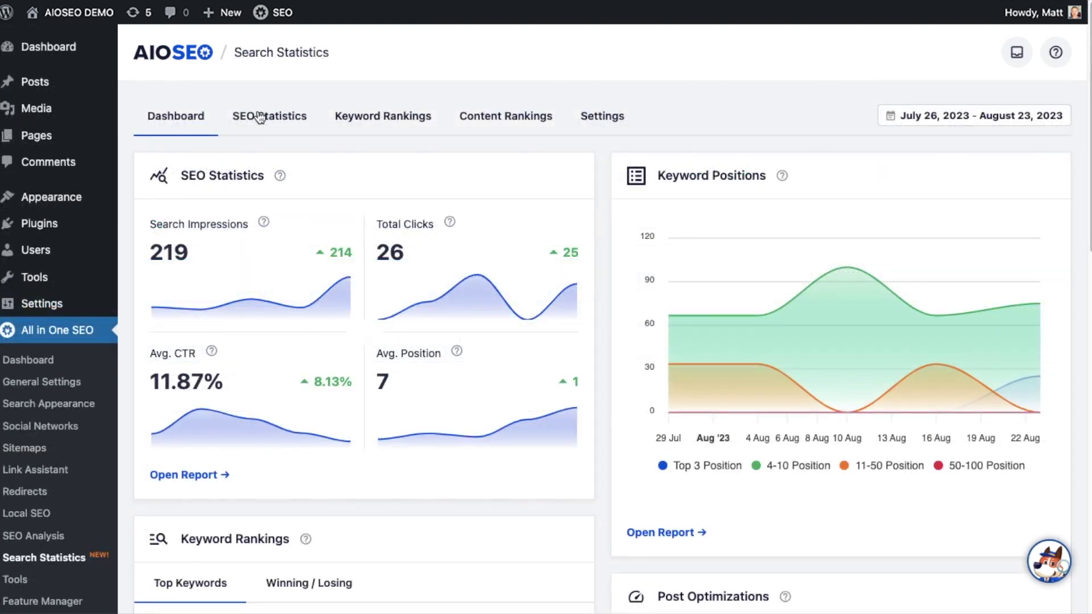
Step: Review SEO Statistics totals and Keyword Rankings, then inspect one keyword's performance chart
{"action": "left_click", "coordinate": [259, 116]}
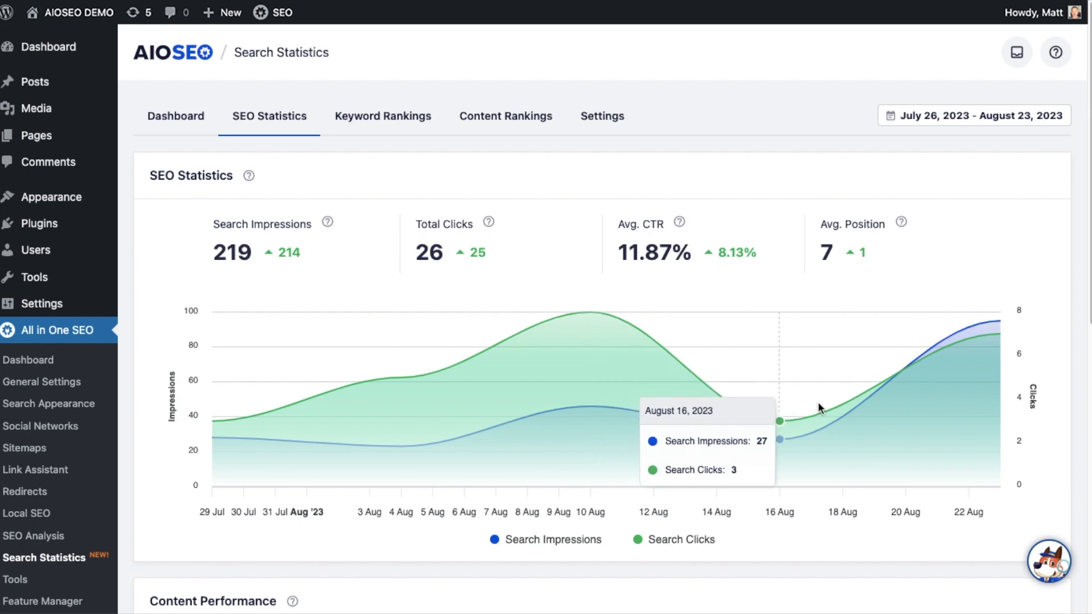
{"action": "left_click", "coordinate": [397, 121]}
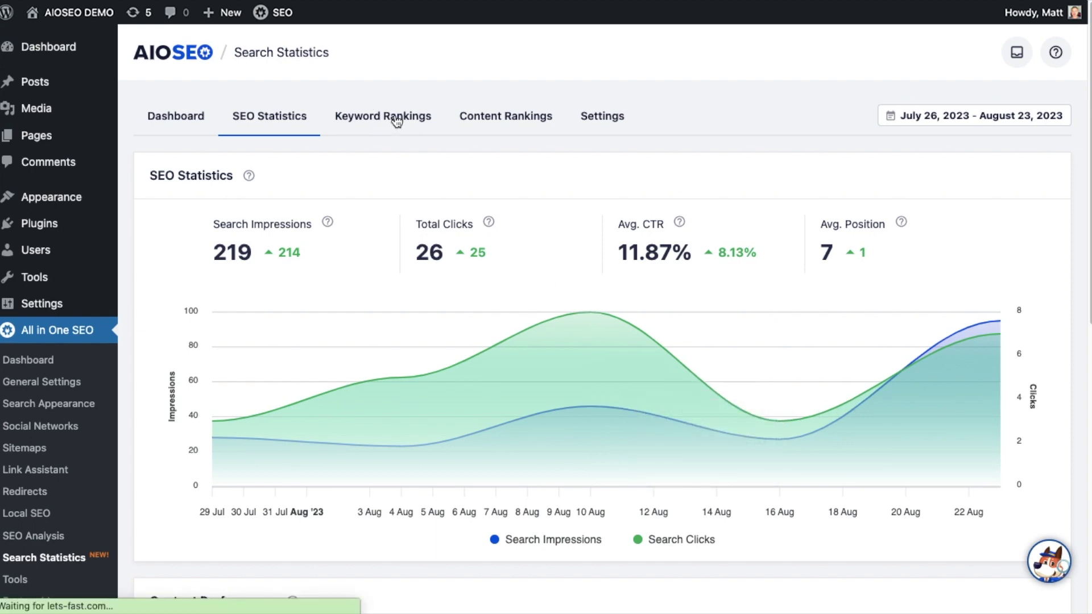
{"action": "scroll", "coordinate": [455, 311], "scroll_direction": "down", "scroll_amount": 10}
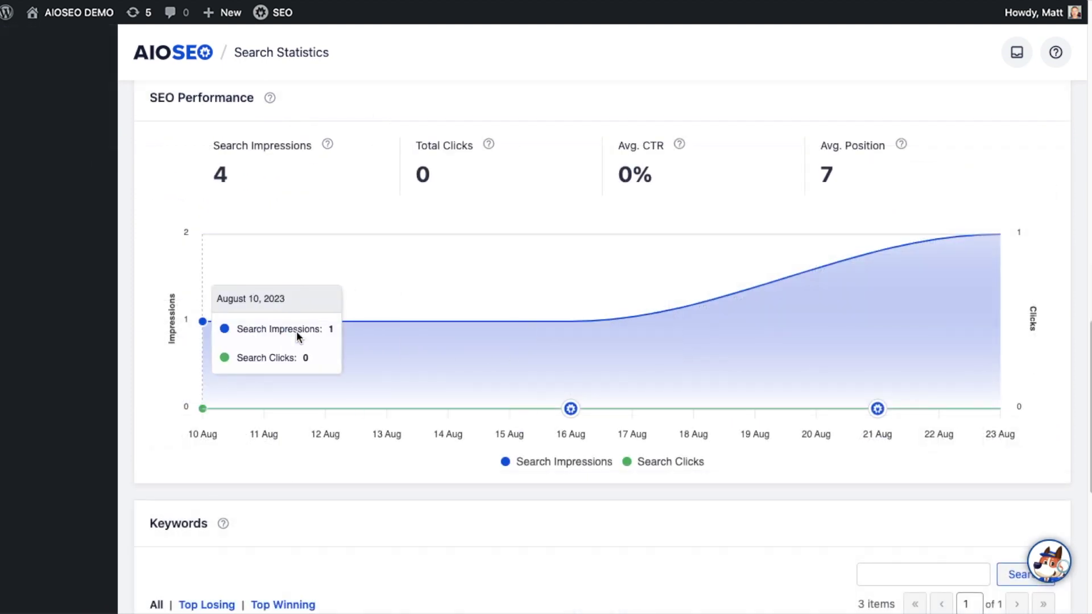
{"action": "mouse_move", "coordinate": [570, 407]}
{"action": "left_click_drag", "start_coordinate": [498, 337], "coordinate": [451, 337]}
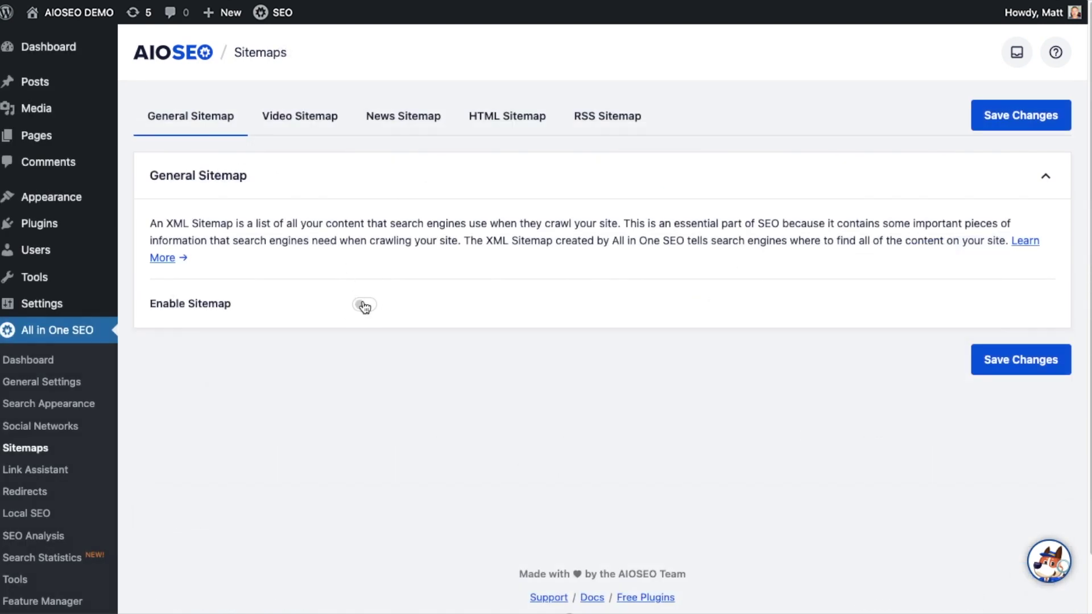
Step: Enable the general XML sitemap and view the generated sitemap index
{"action": "left_click", "coordinate": [364, 305]}
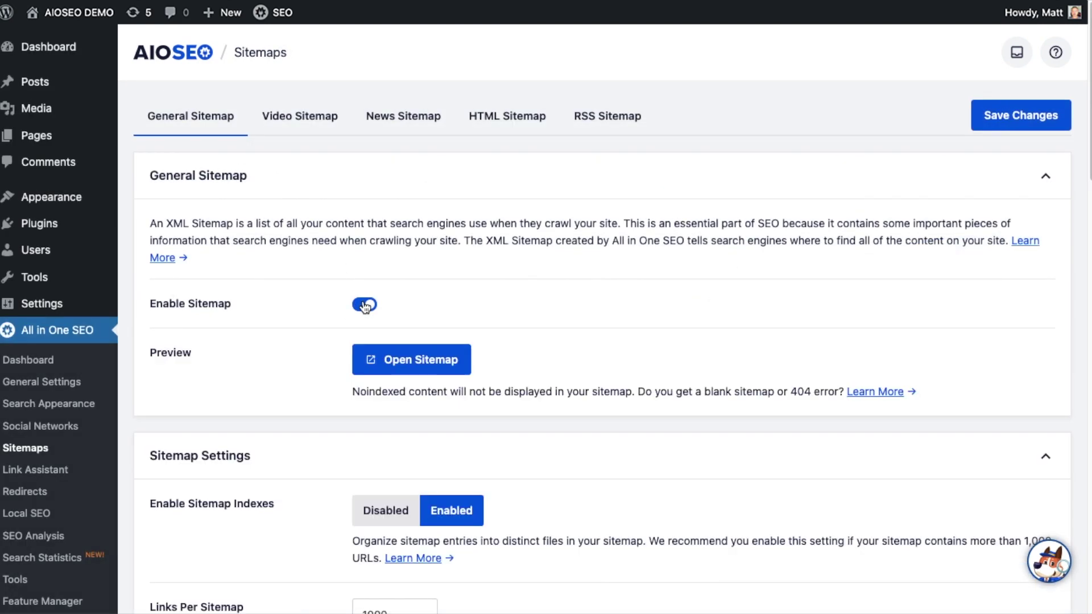
{"action": "left_click", "coordinate": [417, 360]}
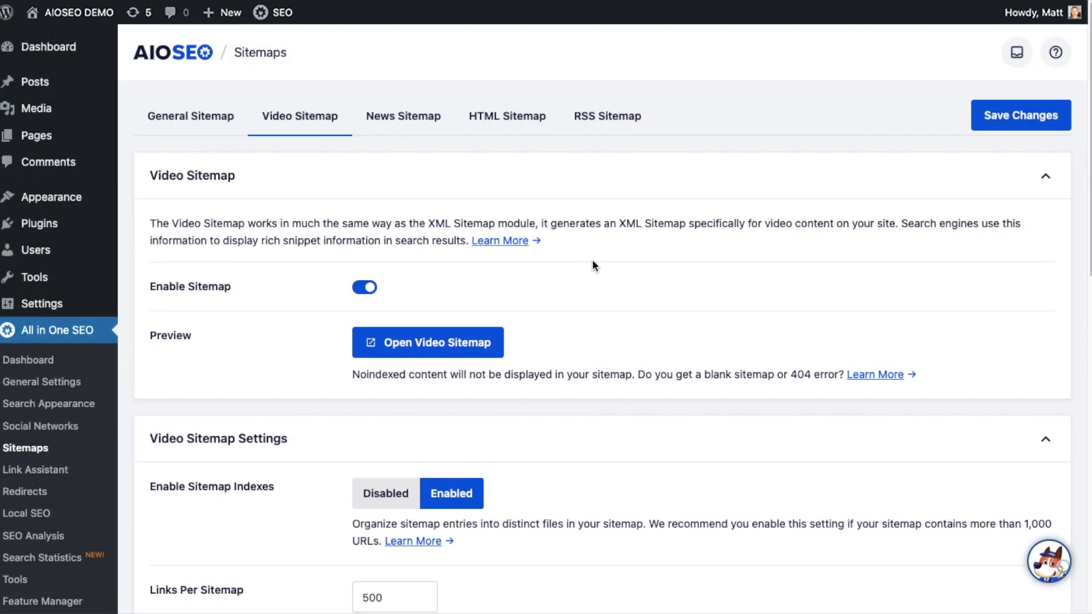
{"action": "scroll", "coordinate": [592, 262], "scroll_direction": "down", "scroll_amount": 3}
{"action": "scroll", "coordinate": [592, 259], "scroll_direction": "down", "scroll_amount": 5}
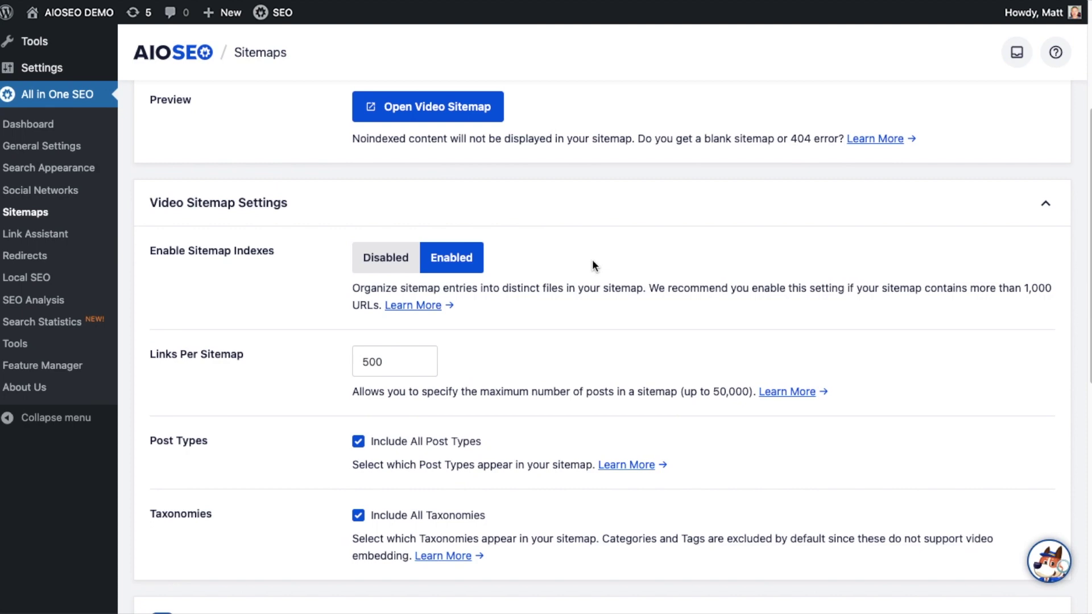
{"action": "scroll", "coordinate": [592, 259], "scroll_direction": "down", "scroll_amount": 2}
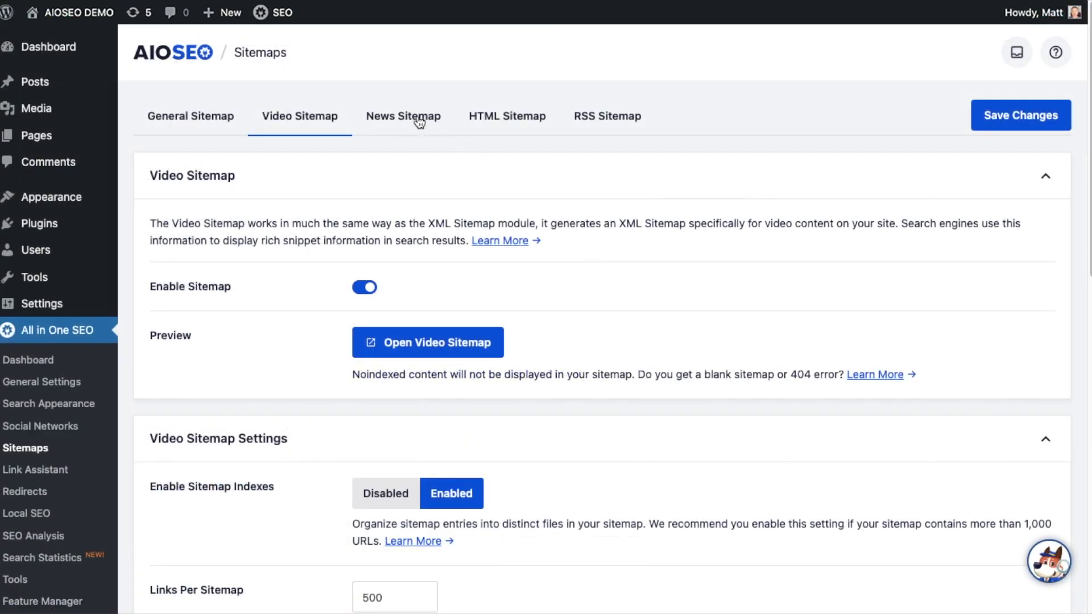
Step: Review the News Sitemap settings for publication Puppy Daily News covering Posts only
{"action": "left_click", "coordinate": [419, 119]}
{"action": "scroll", "coordinate": [662, 254], "scroll_direction": "down", "scroll_amount": 3}
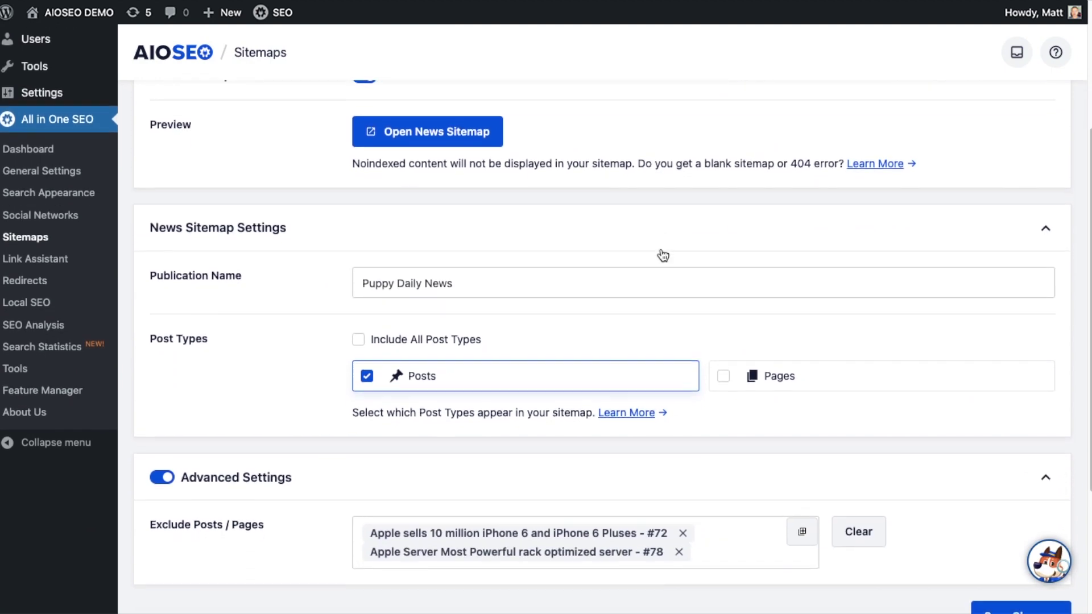
{"action": "scroll", "coordinate": [662, 254], "scroll_direction": "down", "scroll_amount": 3}
{"action": "scroll", "coordinate": [661, 253], "scroll_direction": "down", "scroll_amount": 2}
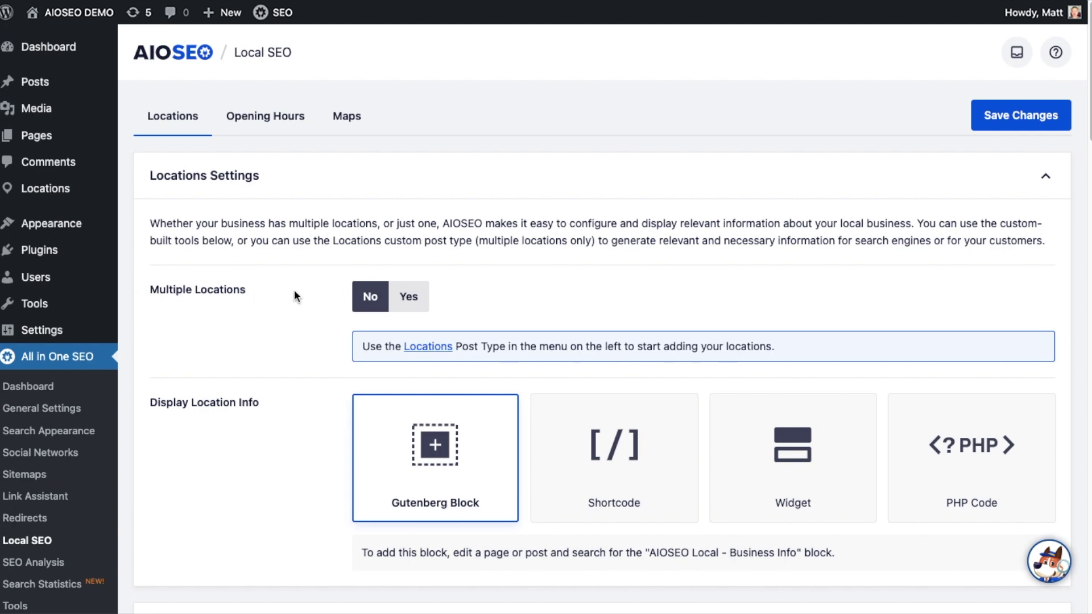
Step: Save Multiple Locations as Yes and start a new 'Home Office' location with its first address line
{"action": "left_click", "coordinate": [410, 297]}
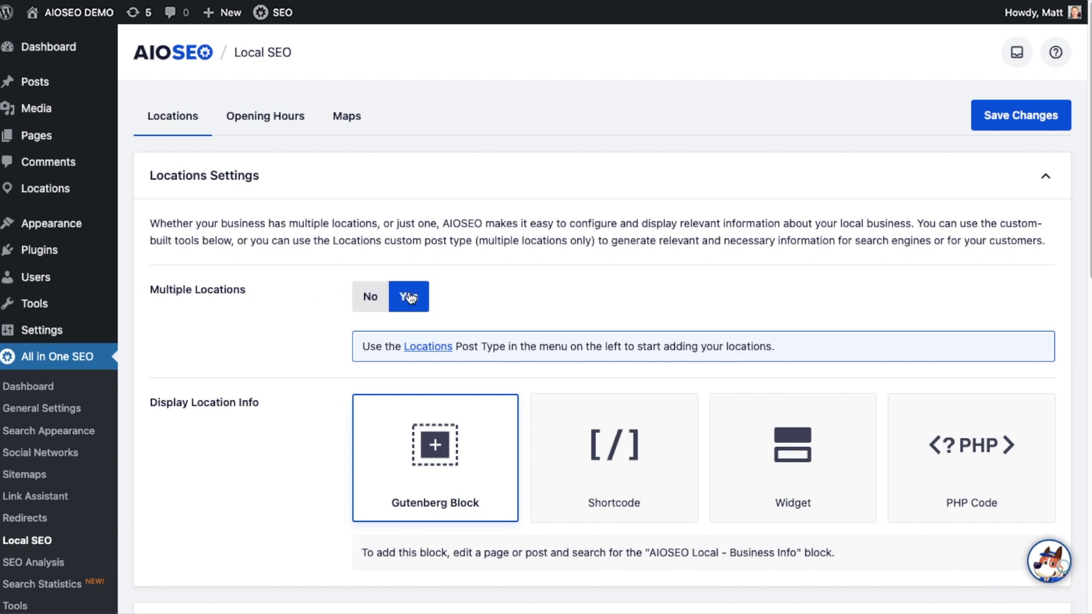
{"action": "left_click", "coordinate": [1014, 117]}
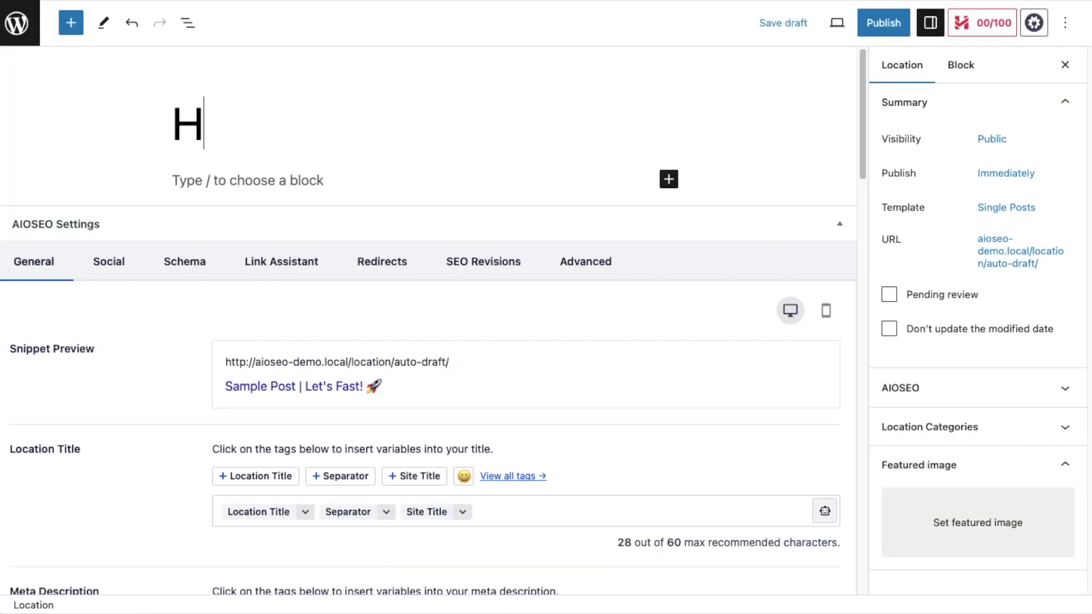
{"action": "type", "text": "ome Office"}
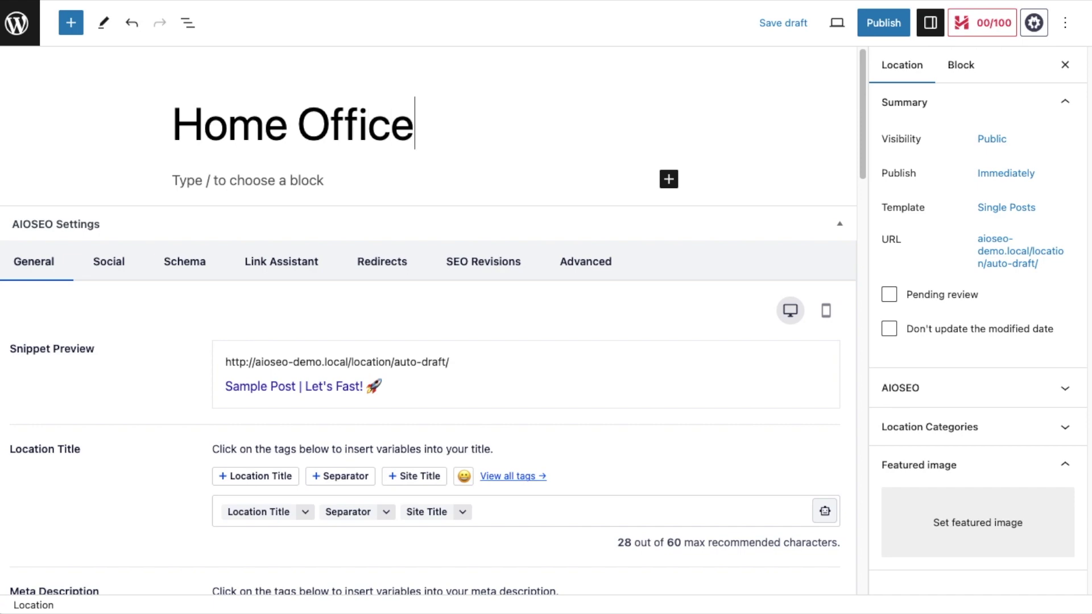
{"action": "scroll", "coordinate": [348, 196], "scroll_direction": "down", "scroll_amount": 5}
{"action": "type", "text": "123 Main Stree"}
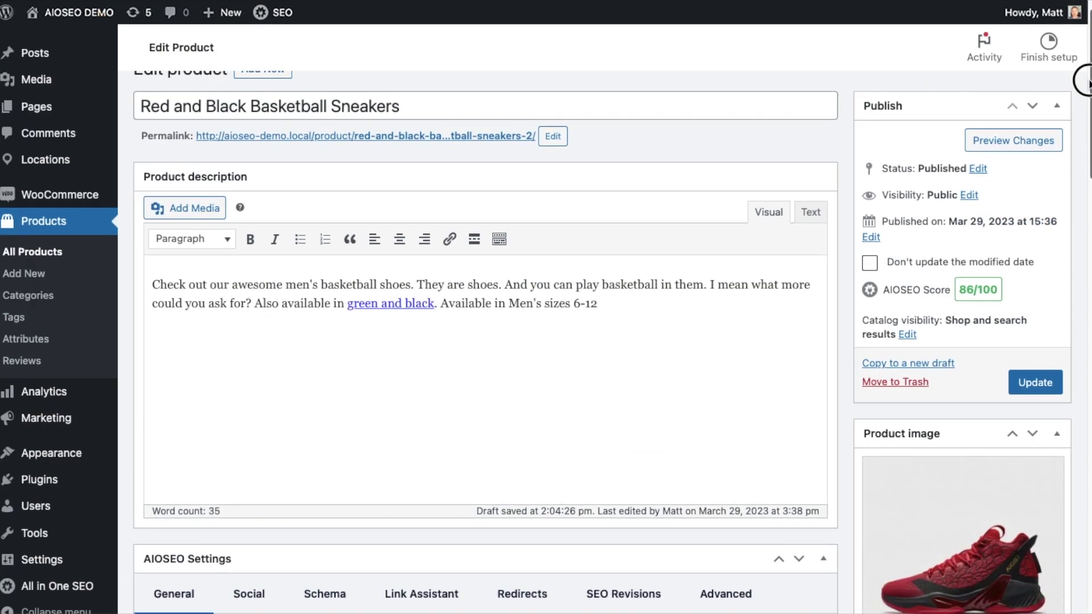
Step: Build the product SEO title from Product Title, Separator and a basketball emoji
{"action": "scroll", "coordinate": [1078, 114], "scroll_direction": "down", "scroll_amount": 8}
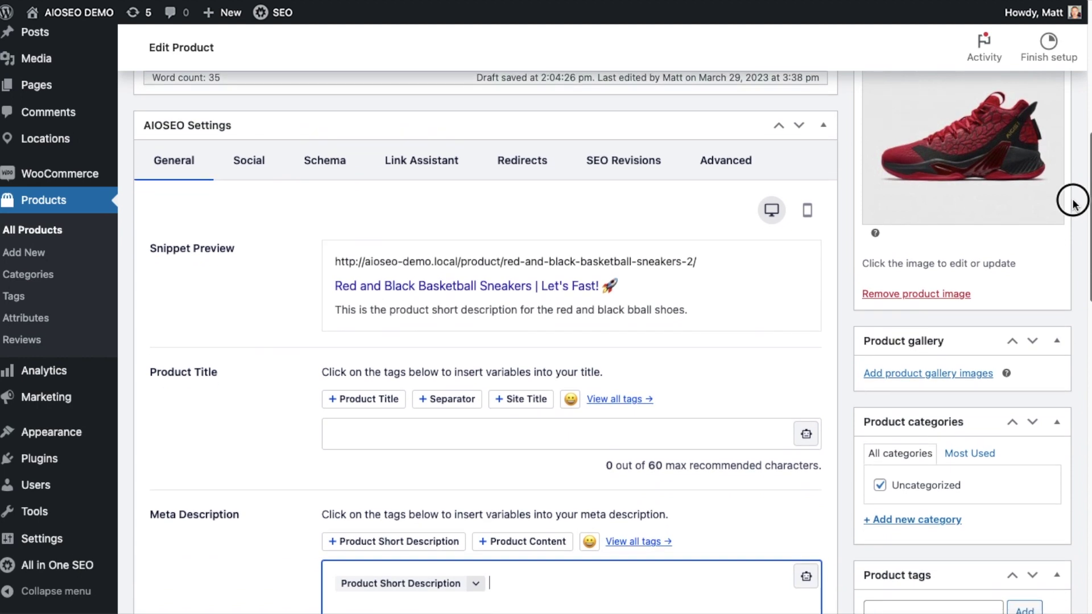
{"action": "scroll", "coordinate": [1073, 202], "scroll_direction": "down", "scroll_amount": 1}
{"action": "left_click", "coordinate": [384, 417]}
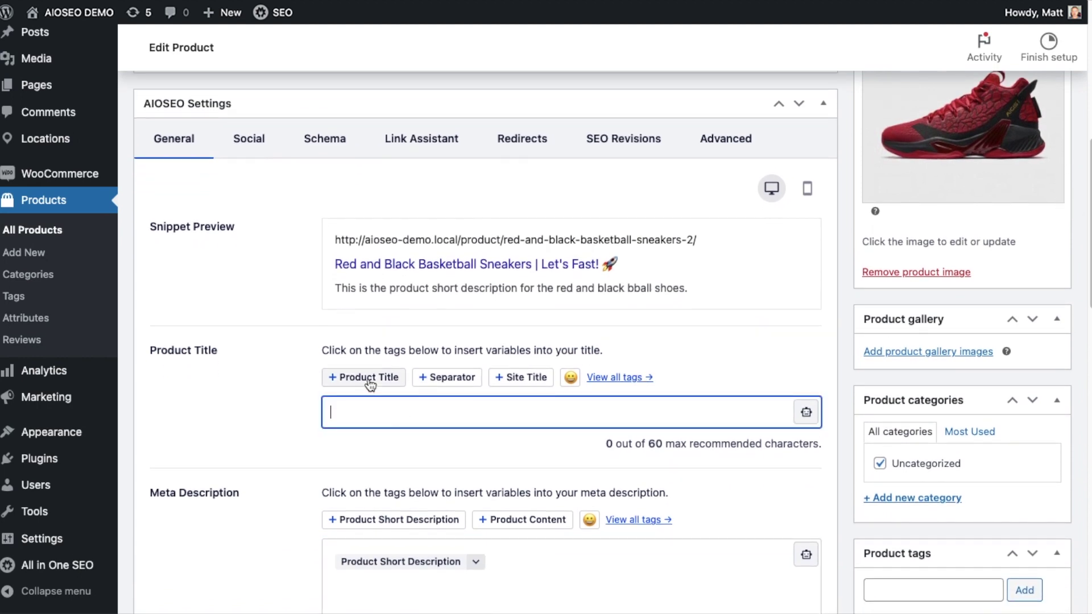
{"action": "left_click", "coordinate": [370, 378]}
{"action": "left_click", "coordinate": [435, 380]}
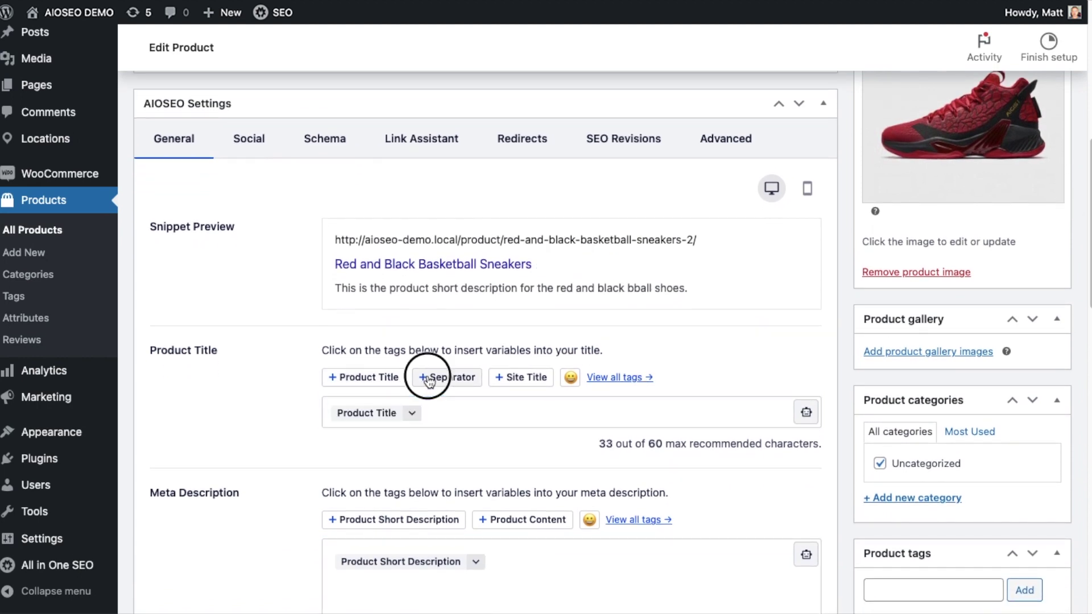
{"action": "left_click", "coordinate": [570, 378]}
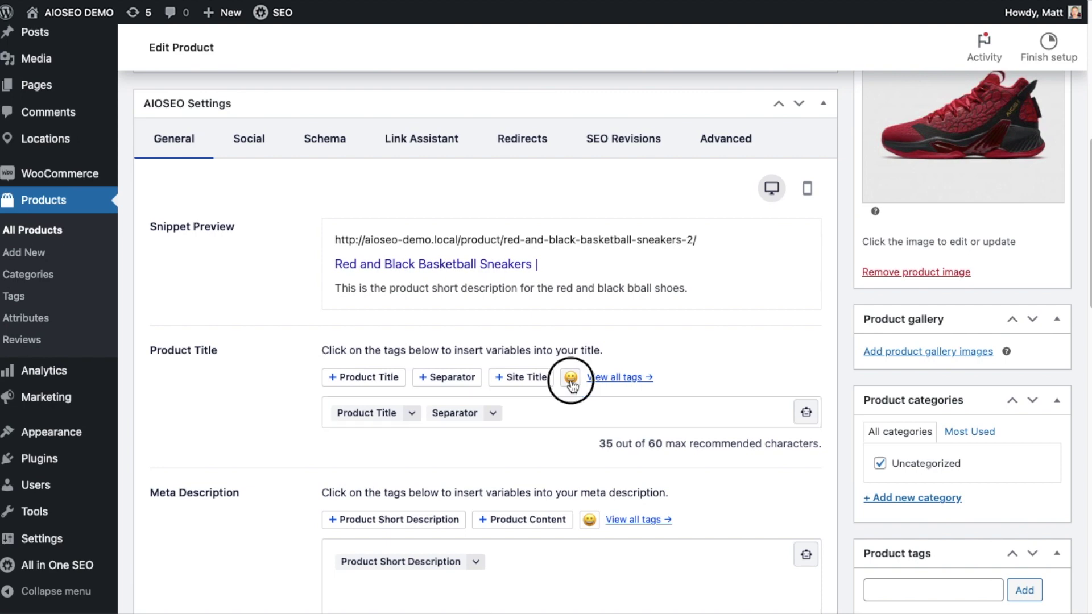
{"action": "type", "text": "baske"}
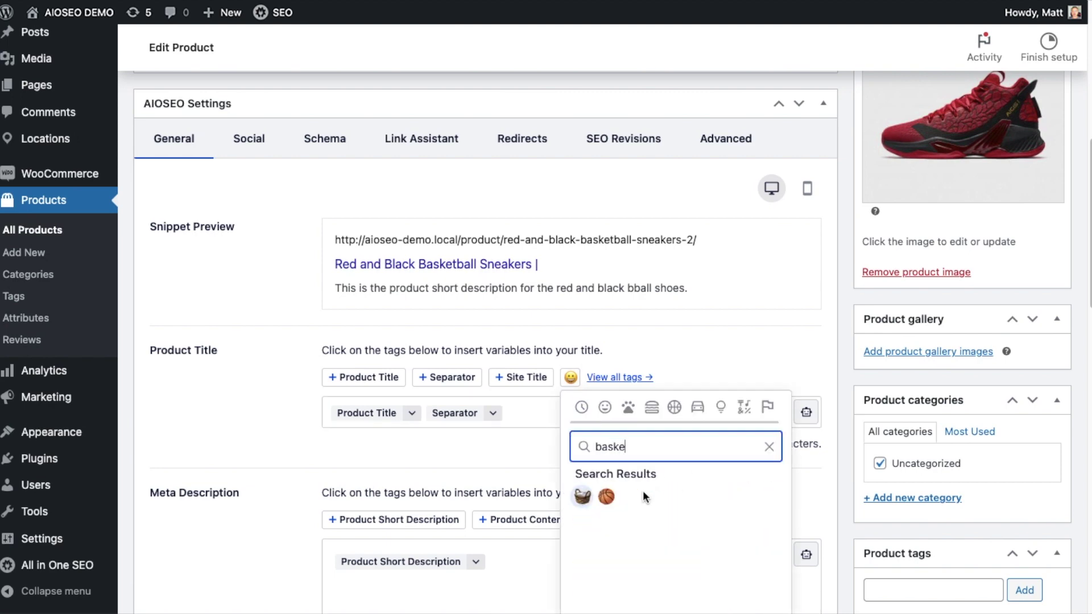
{"action": "left_click", "coordinate": [606, 497]}
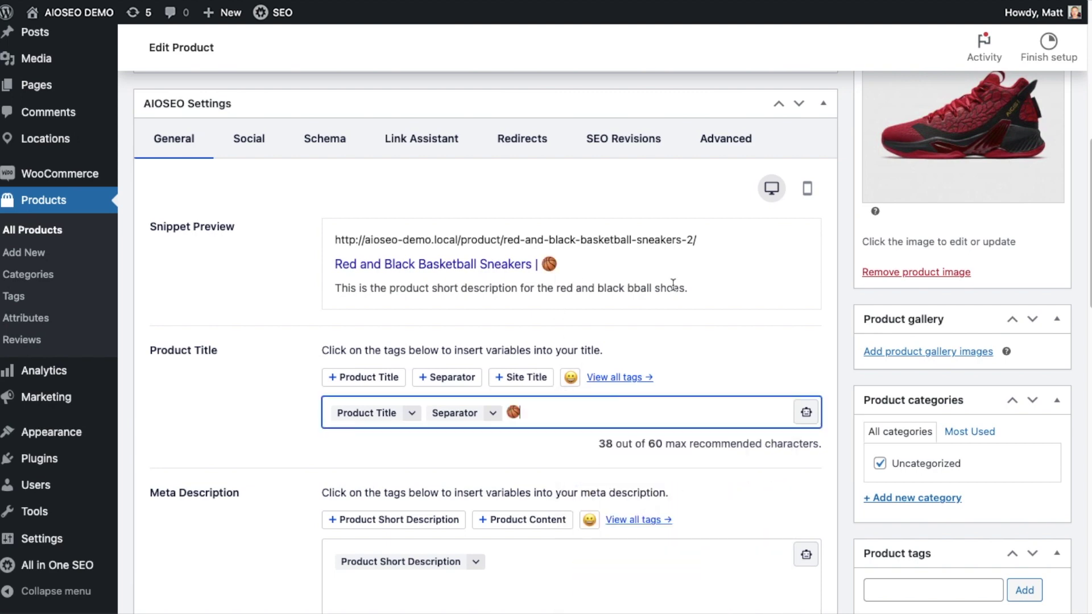
Step: Make the Facebook title 'SEO Conference | Demo Site' and give the product schema Brand Nike and MPN 123456789
{"action": "left_click_drag", "start_coordinate": [689, 288], "coordinate": [330, 246]}
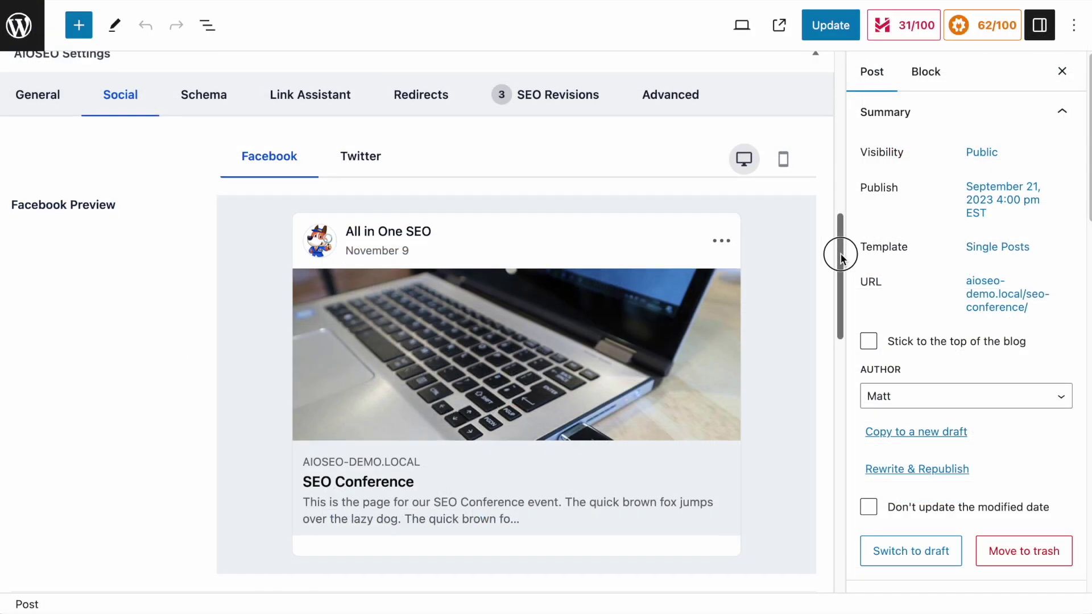
{"action": "left_click_drag", "start_coordinate": [841, 251], "coordinate": [843, 292]}
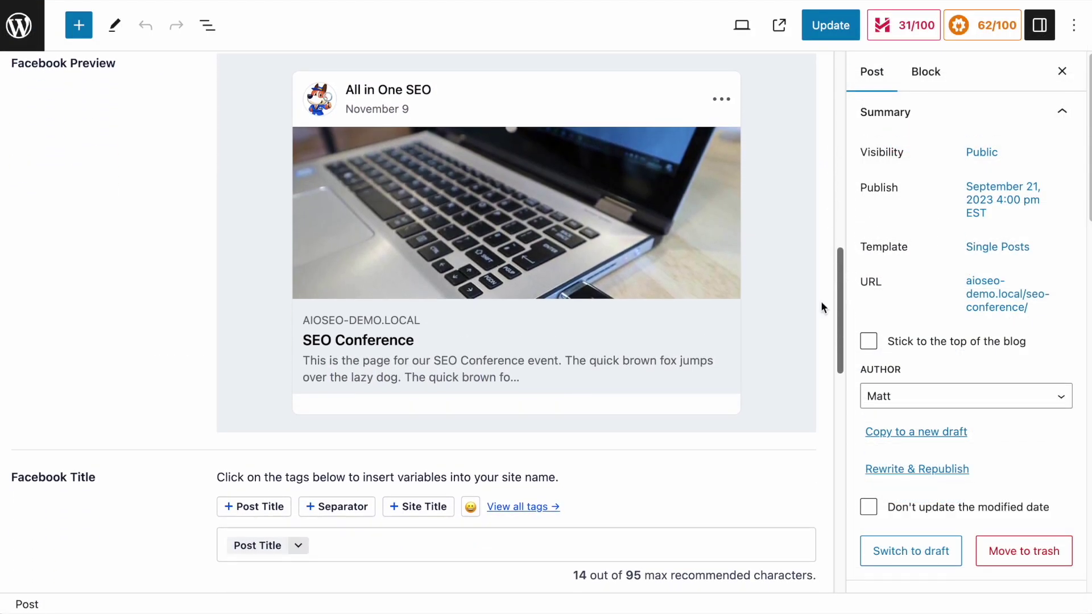
{"action": "left_click", "coordinate": [365, 547]}
{"action": "left_click", "coordinate": [357, 511]}
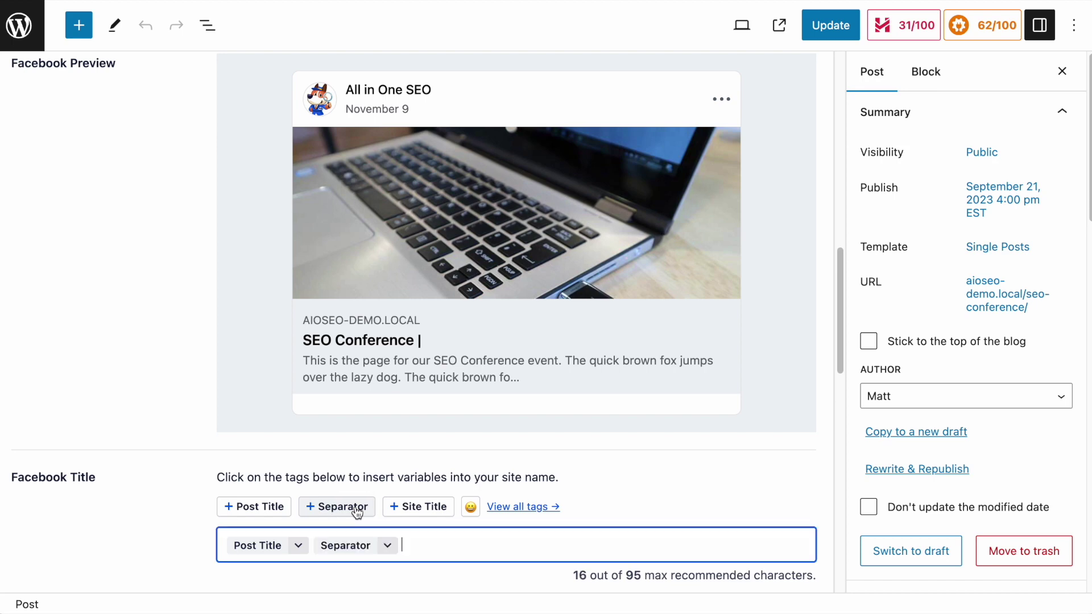
{"action": "left_click", "coordinate": [407, 505]}
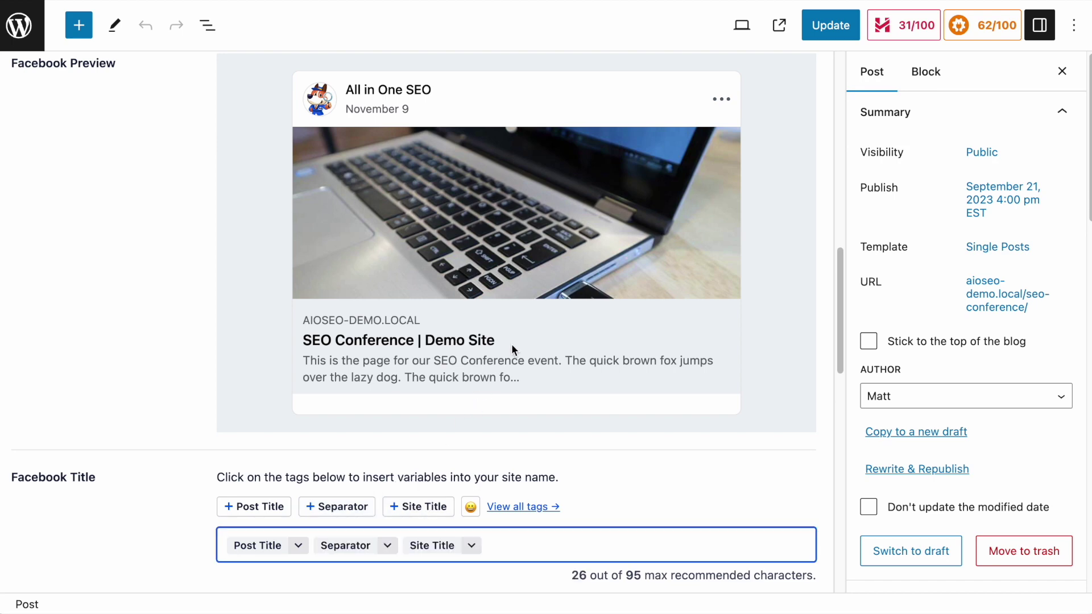
{"action": "left_click_drag", "start_coordinate": [503, 341], "coordinate": [315, 335]}
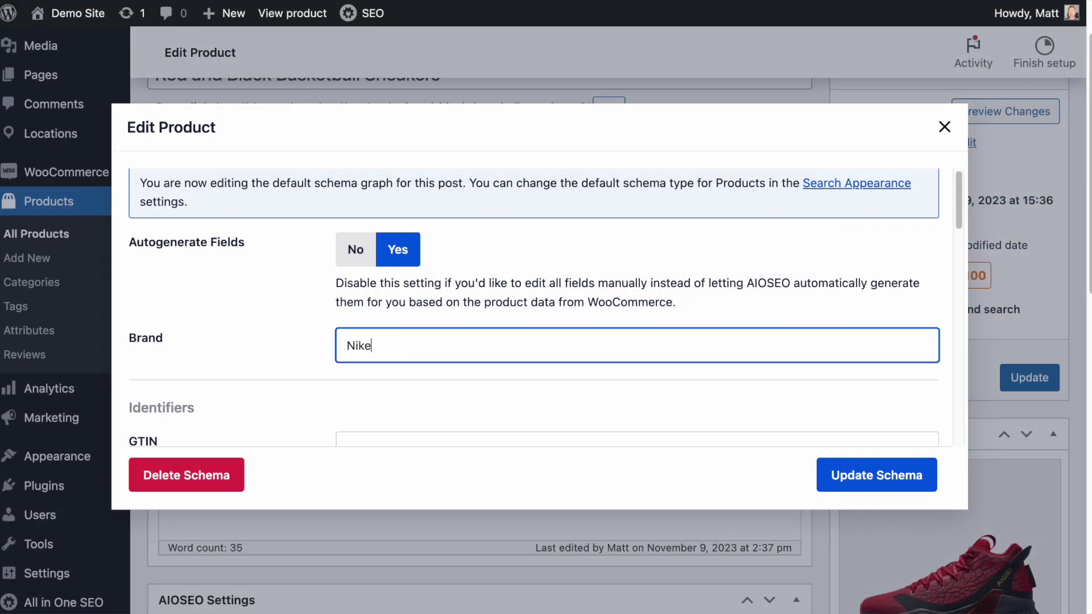
{"action": "scroll", "coordinate": [407, 380], "scroll_direction": "down", "scroll_amount": 3}
{"action": "left_click", "coordinate": [373, 361]}
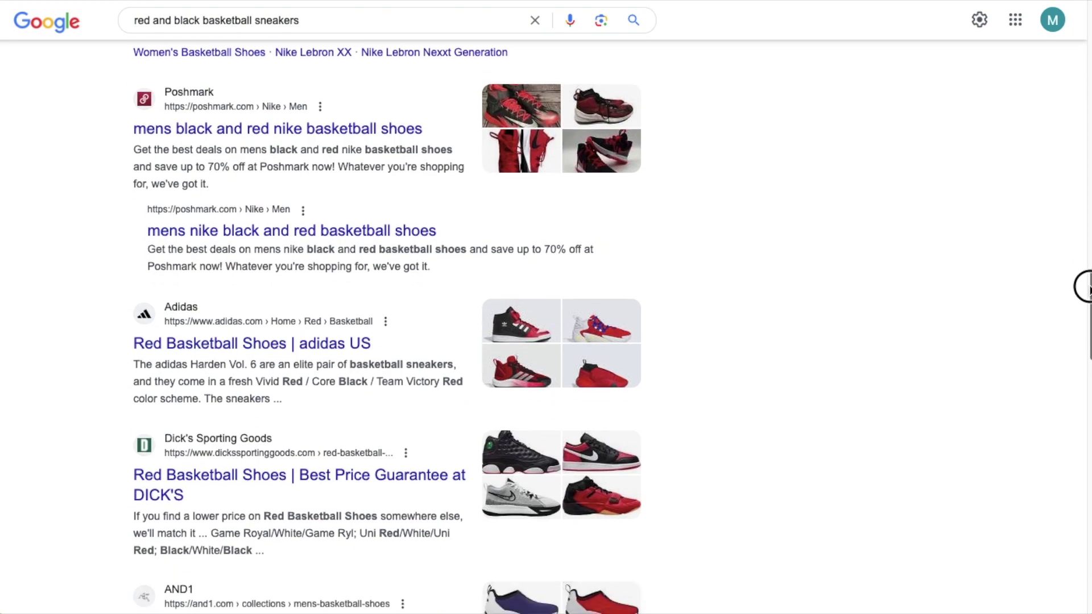
Step: Scroll the Google results for 'red and black basketball sneakers' to see the retailer listings
{"action": "left_click_drag", "start_coordinate": [1085, 288], "coordinate": [1084, 321]}
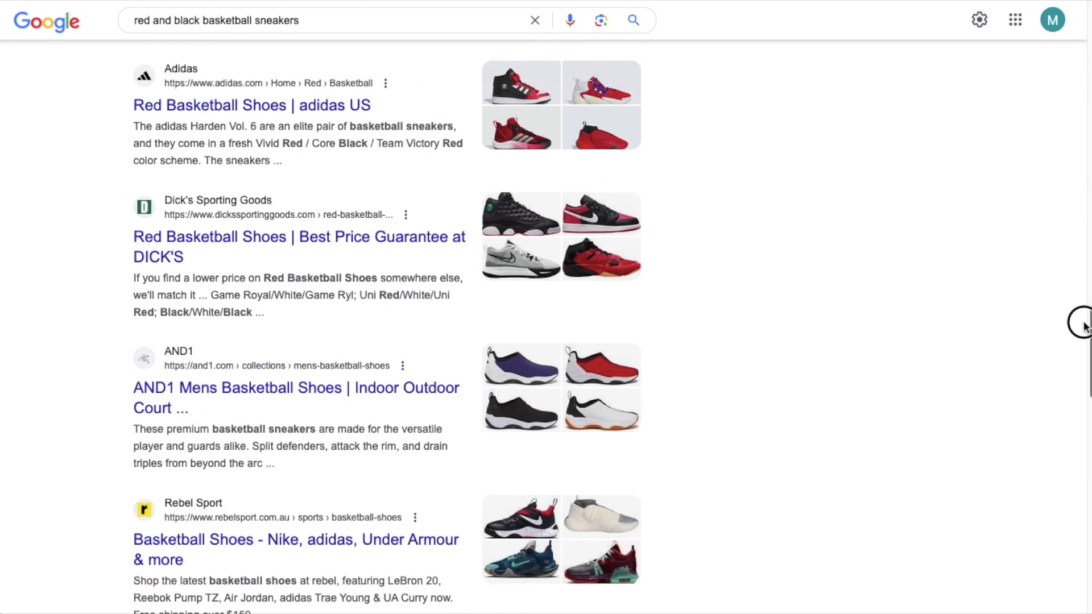